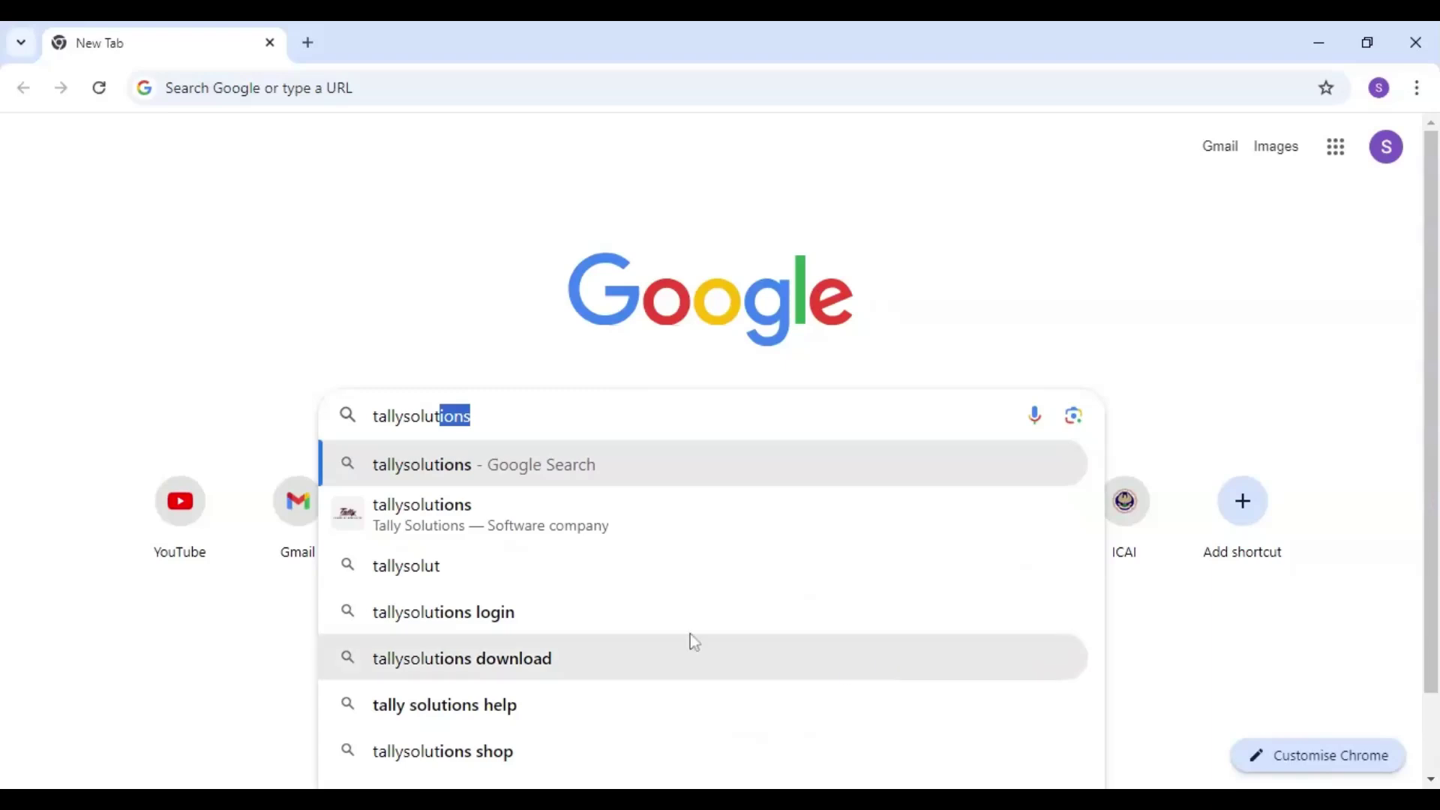
- Search for tallysolutions and open the official Tally Solutions website
{"action": "left_click", "coordinate": [561, 506]}
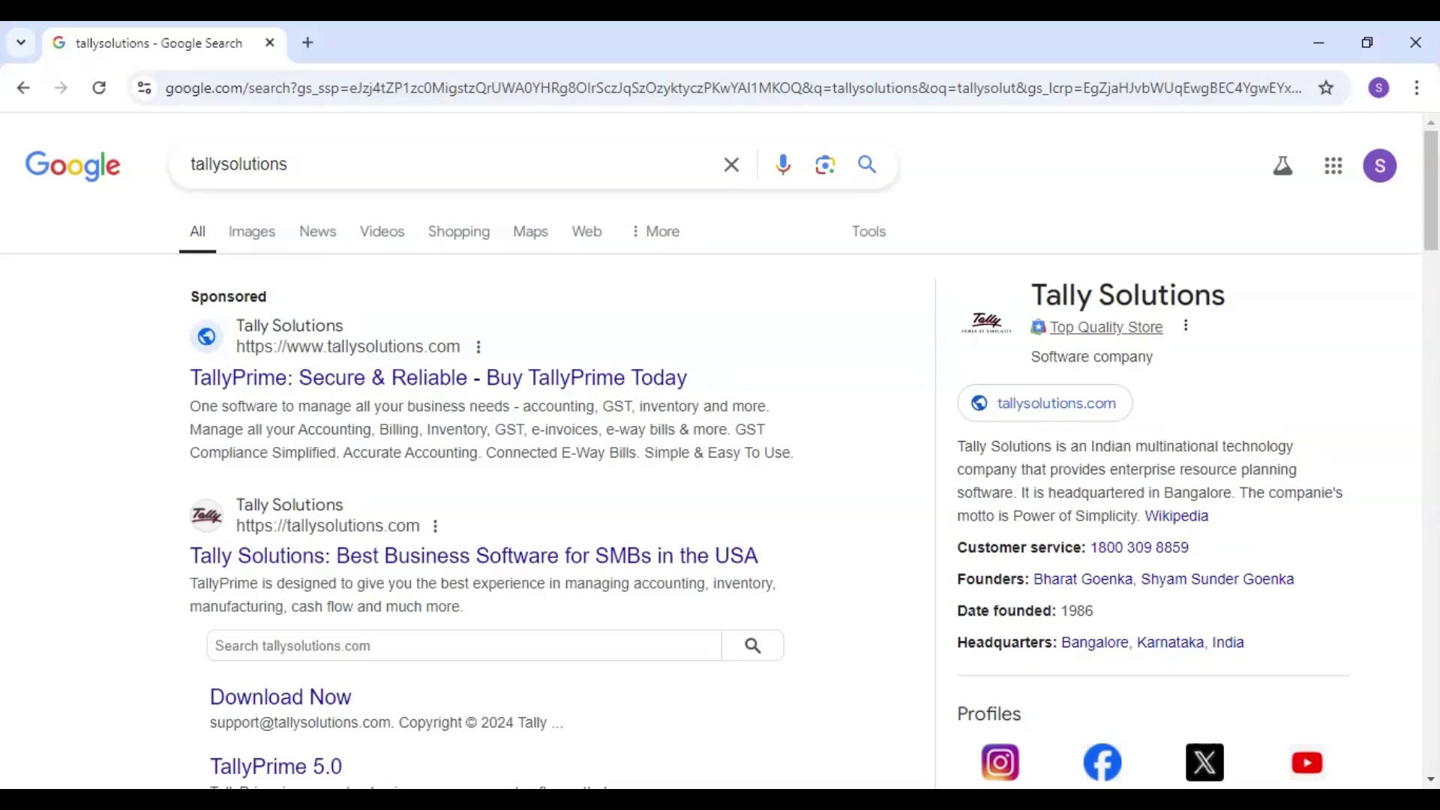
{"action": "left_click", "coordinate": [361, 564]}
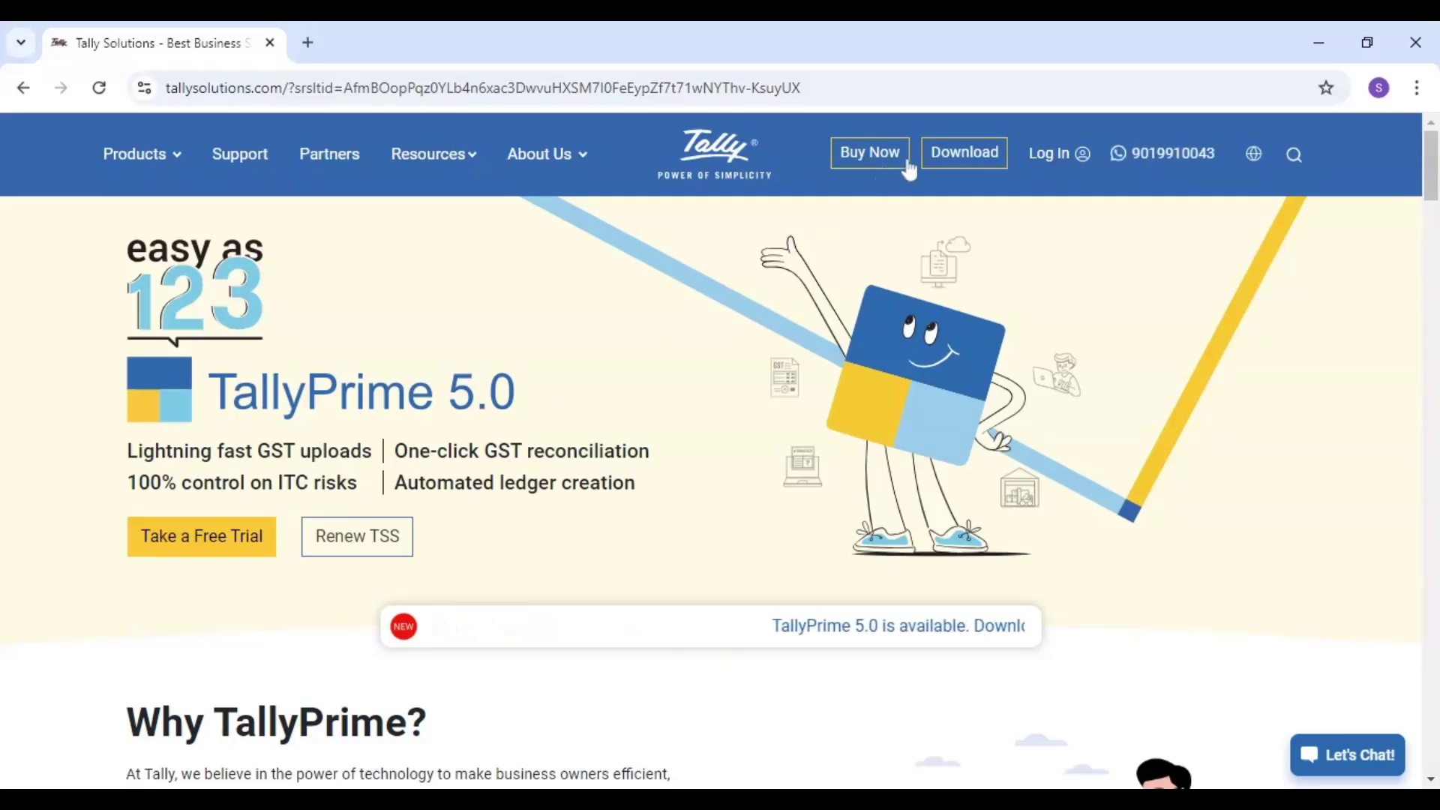
- Download the TallyPrime Rel 5.0 installer from the Tally Solutions download page
{"action": "left_click", "coordinate": [947, 157]}
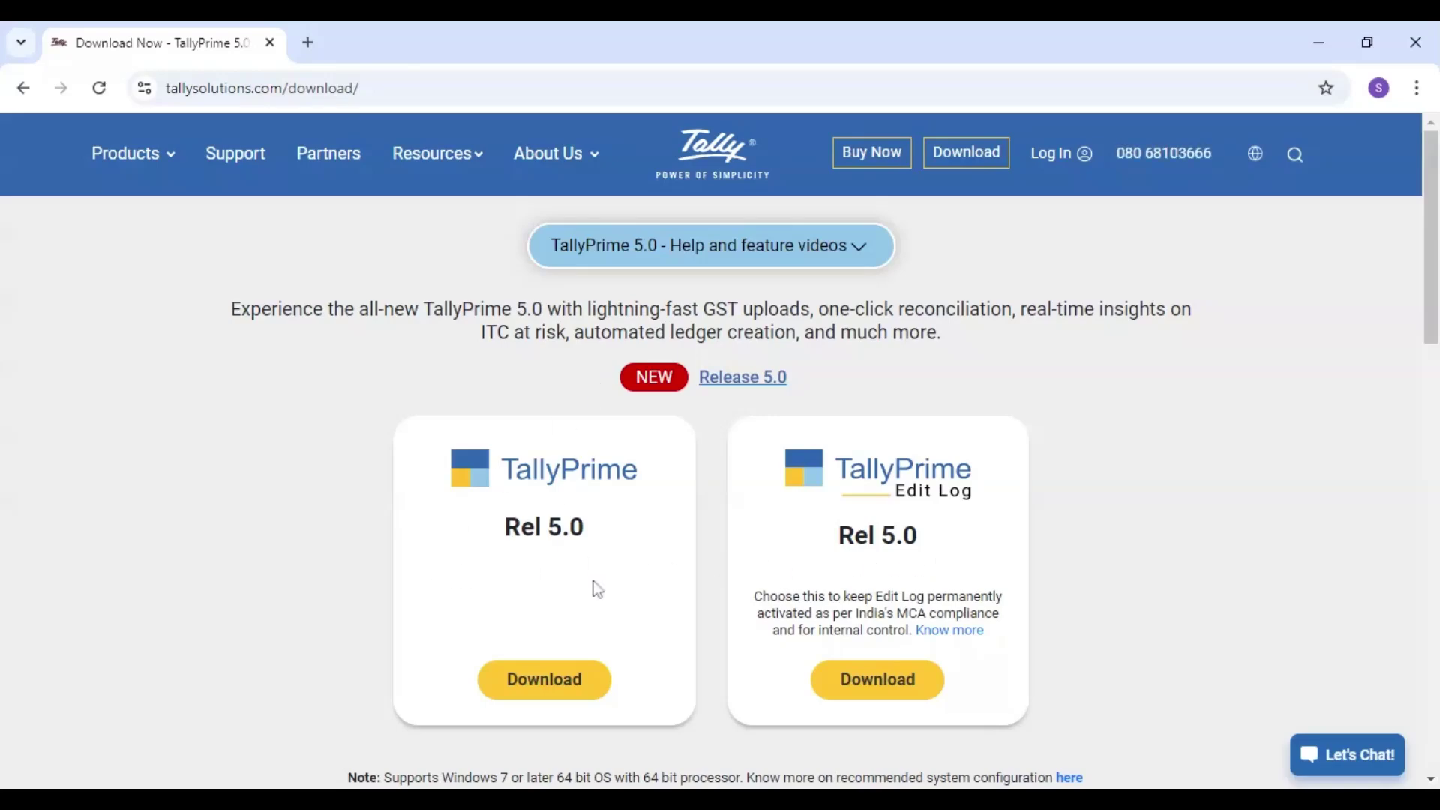
{"action": "left_click", "coordinate": [564, 672]}
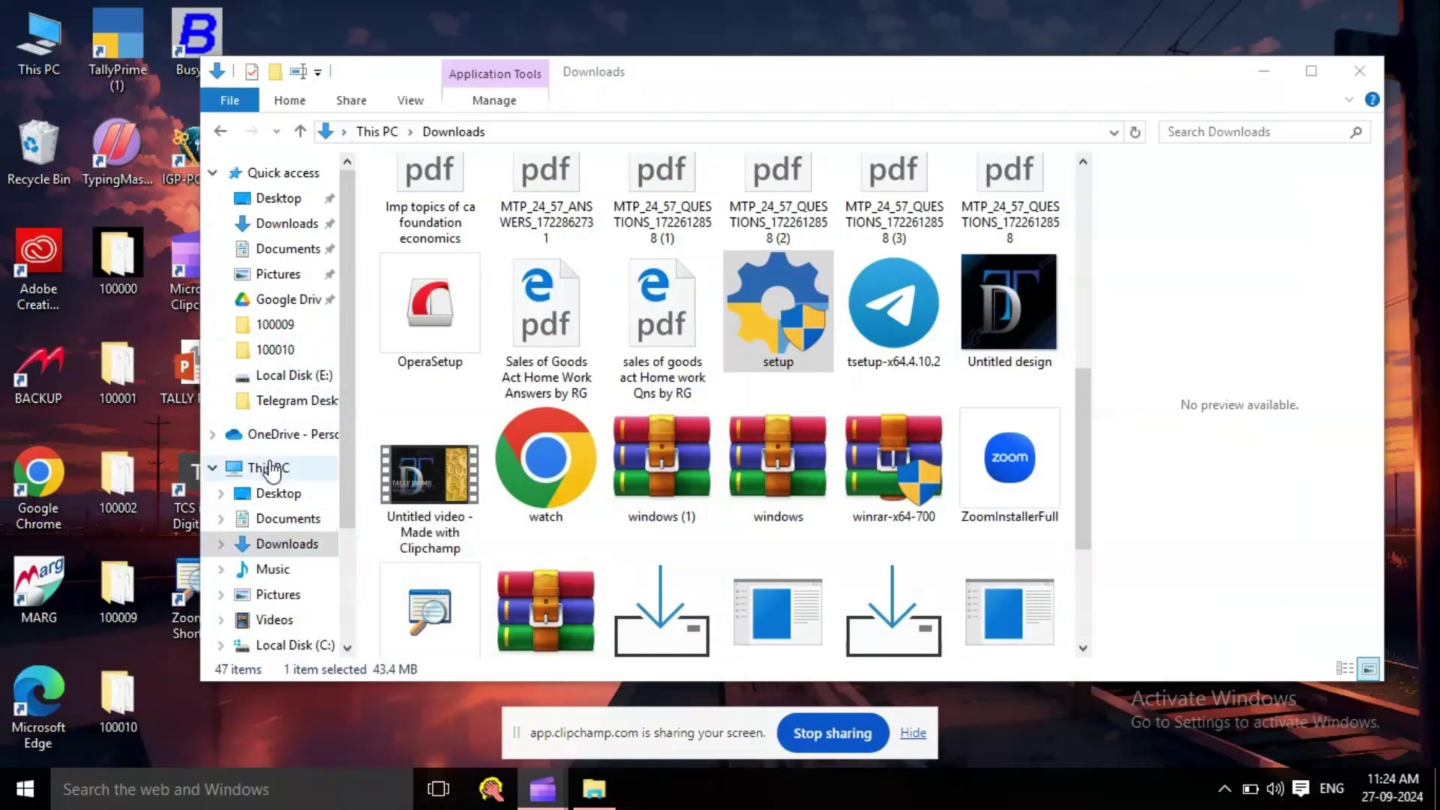
- Run the TallyPrime setup as administrator, quit the Setup Manager, and close the Downloads window
{"action": "right_click", "coordinate": [780, 284]}
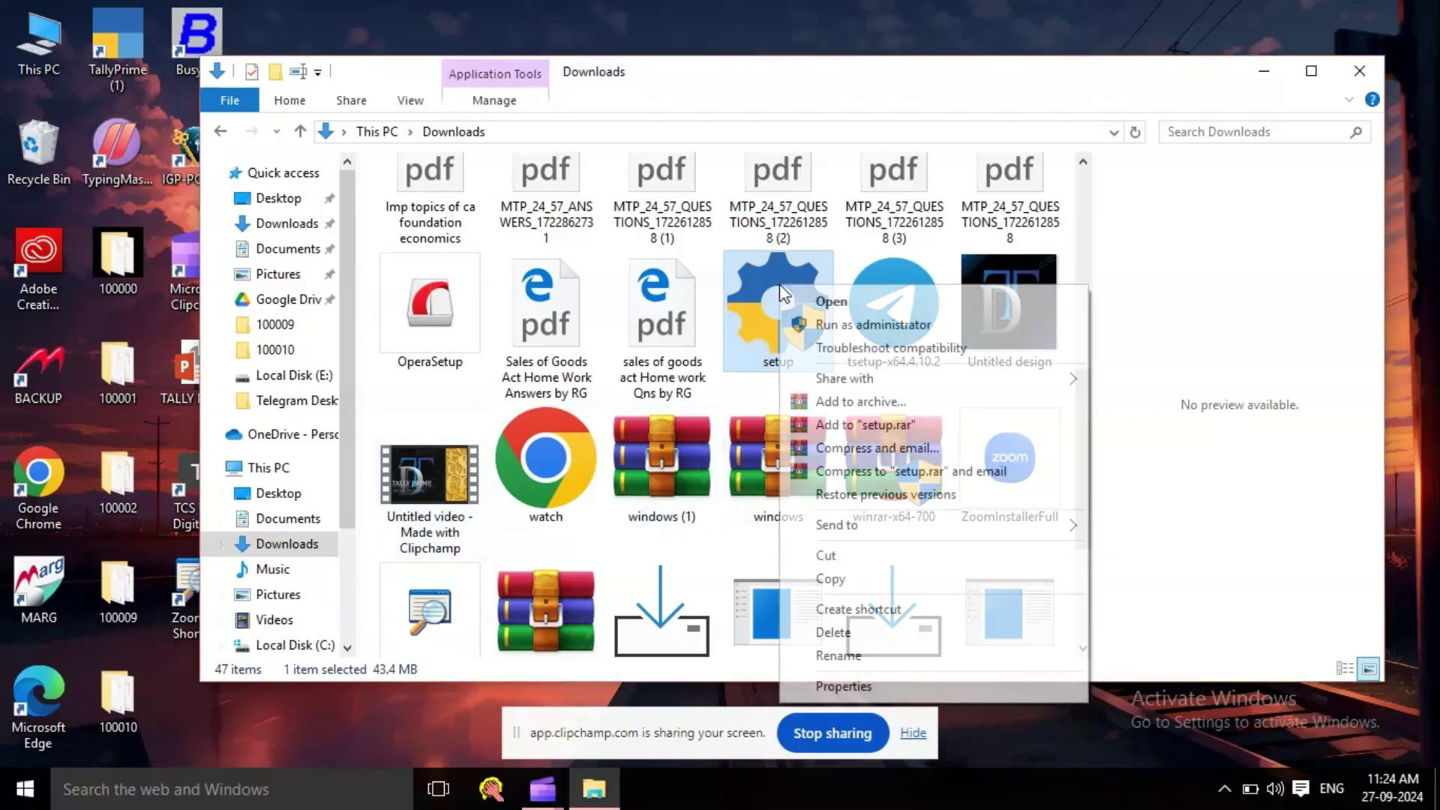
{"action": "left_click", "coordinate": [809, 324]}
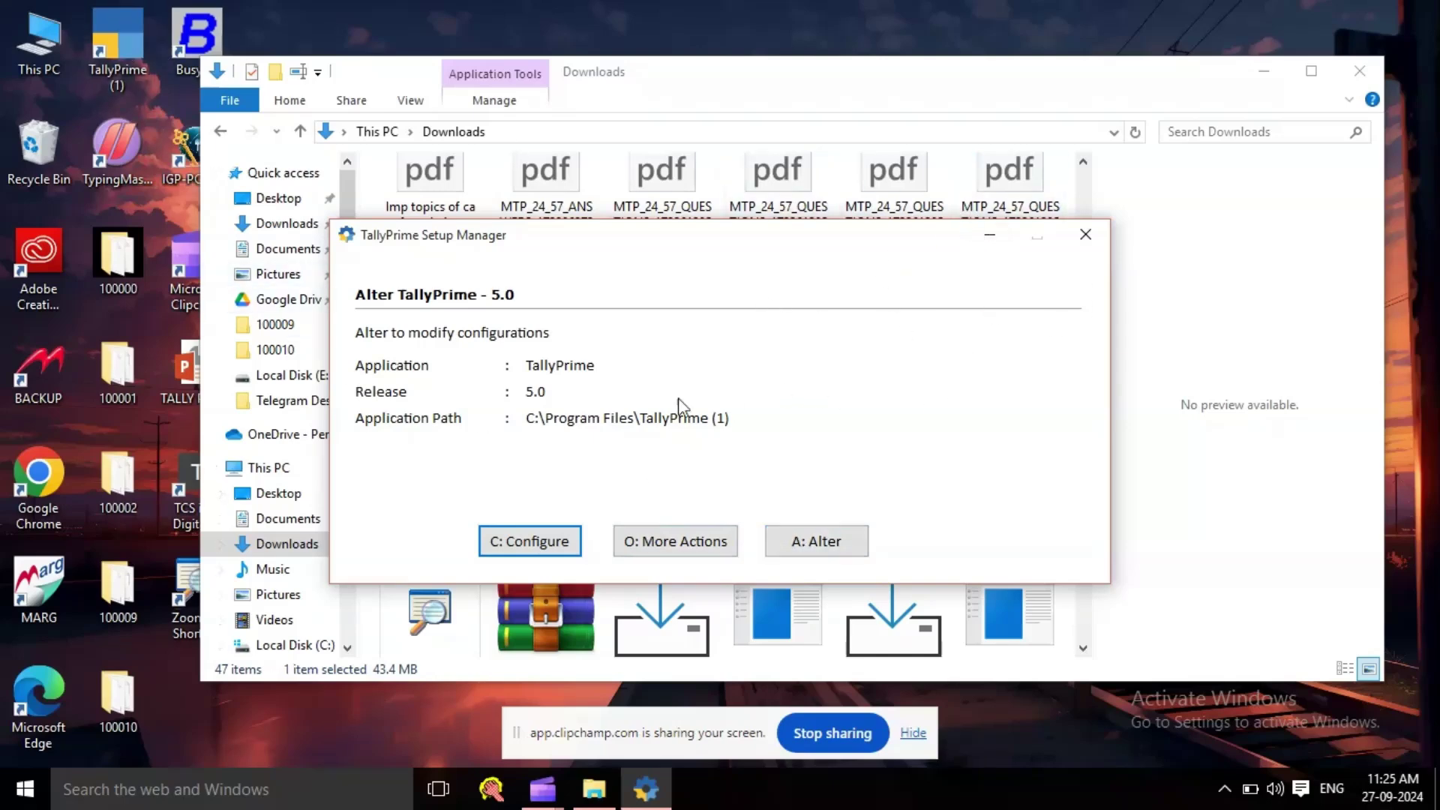
{"action": "left_click", "coordinate": [1086, 235]}
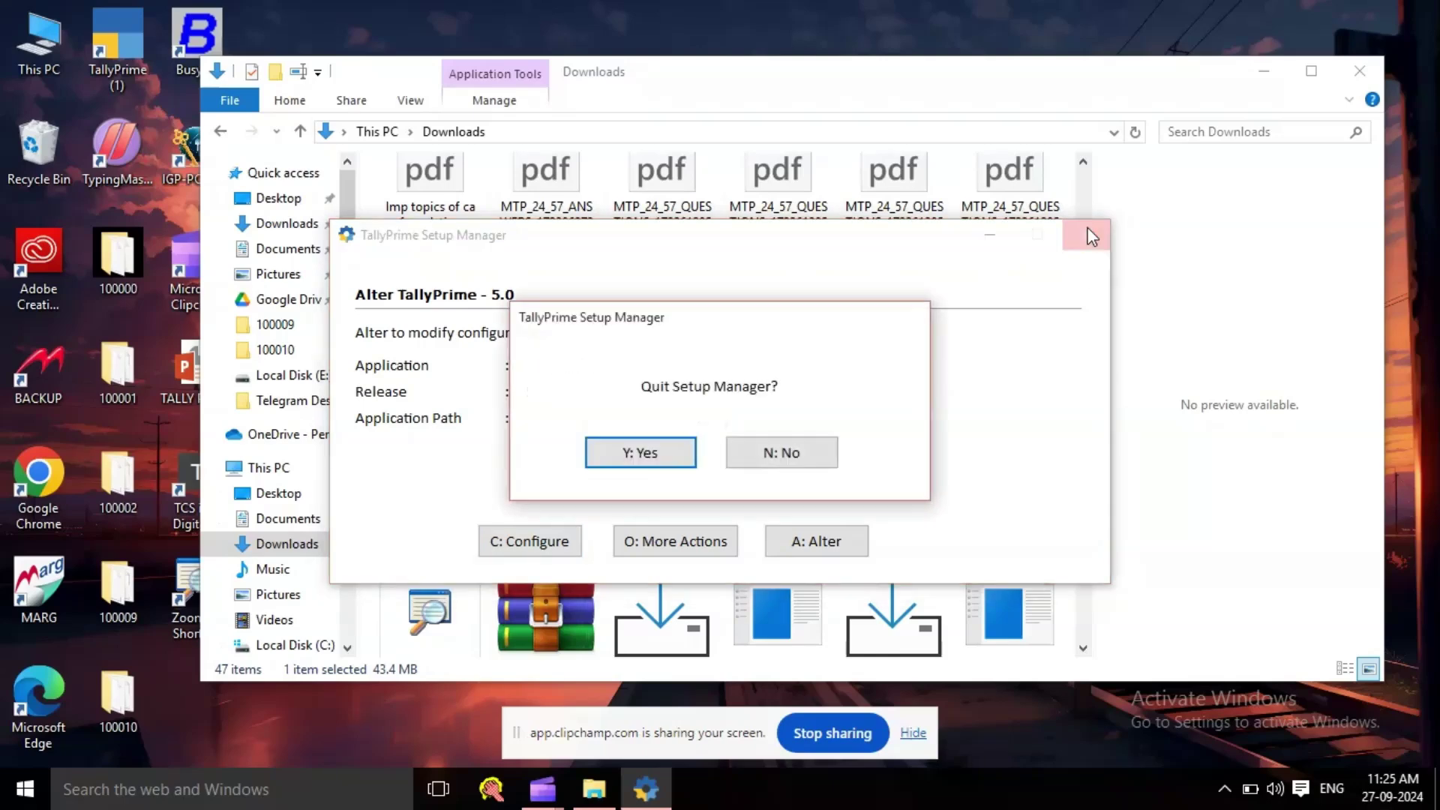
{"action": "left_click", "coordinate": [688, 463]}
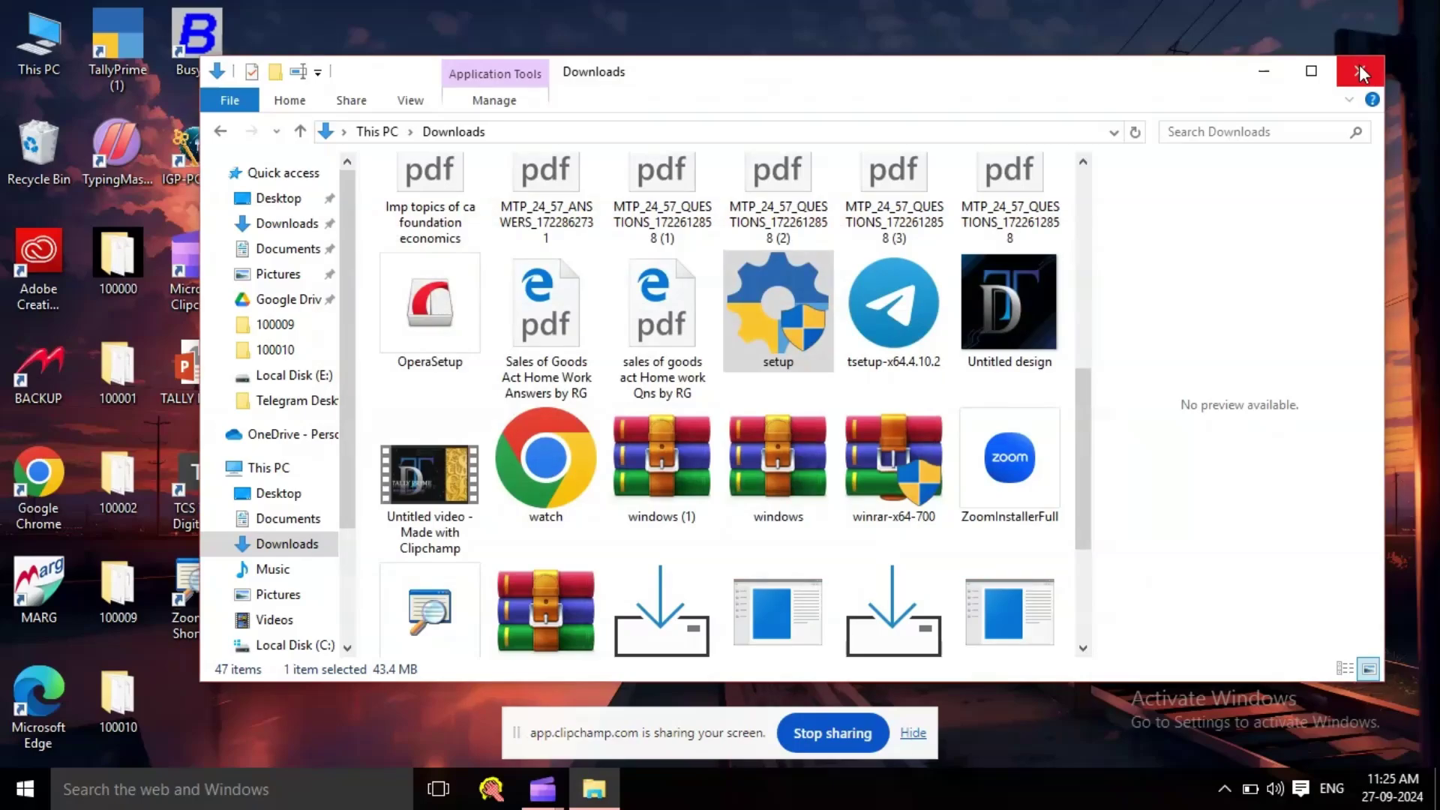
{"action": "left_click", "coordinate": [1361, 73]}
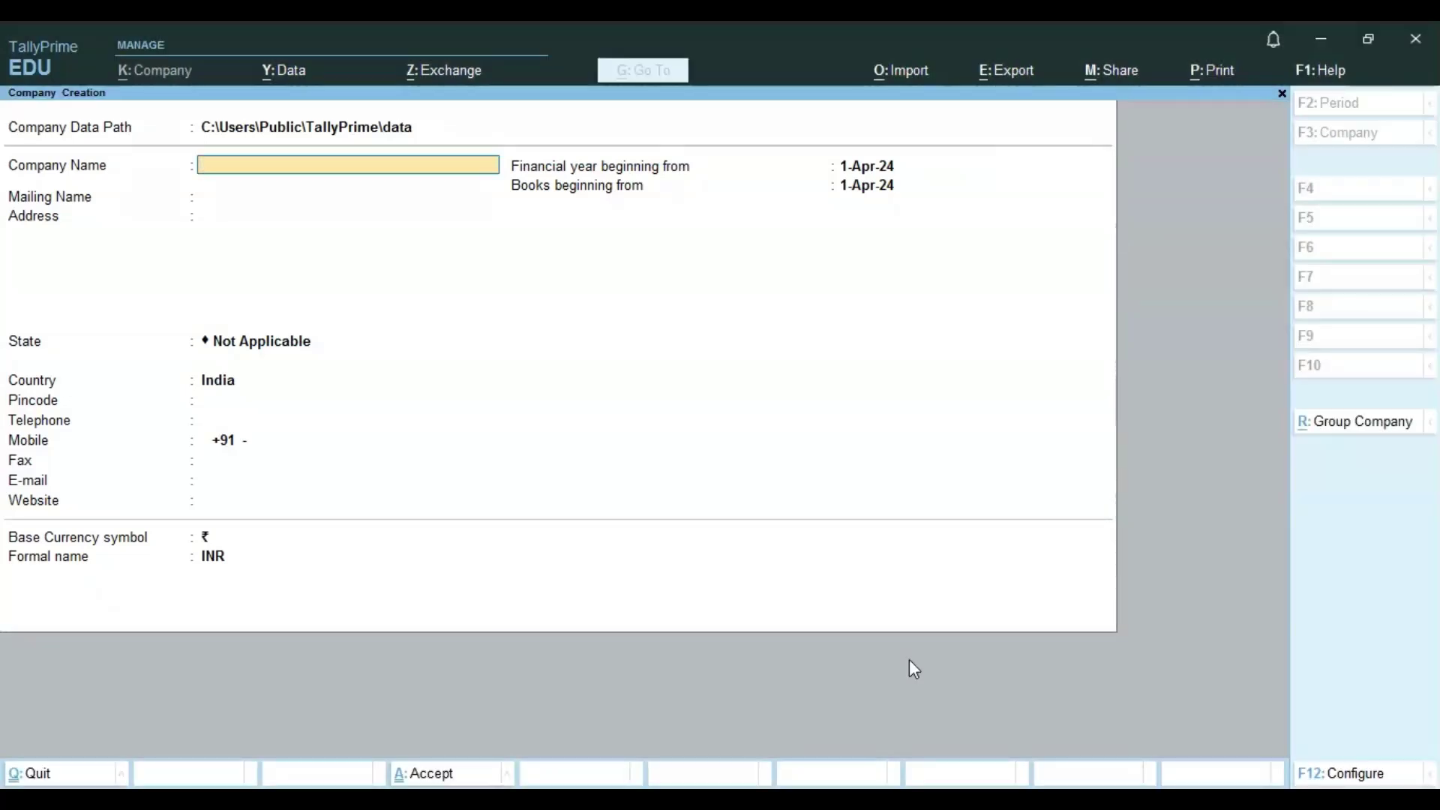
- Name the company Digi Tally and enter its mailing name and one-line address
{"action": "type", "text": "Digi Tally"}
{"action": "key", "text": "Return"}
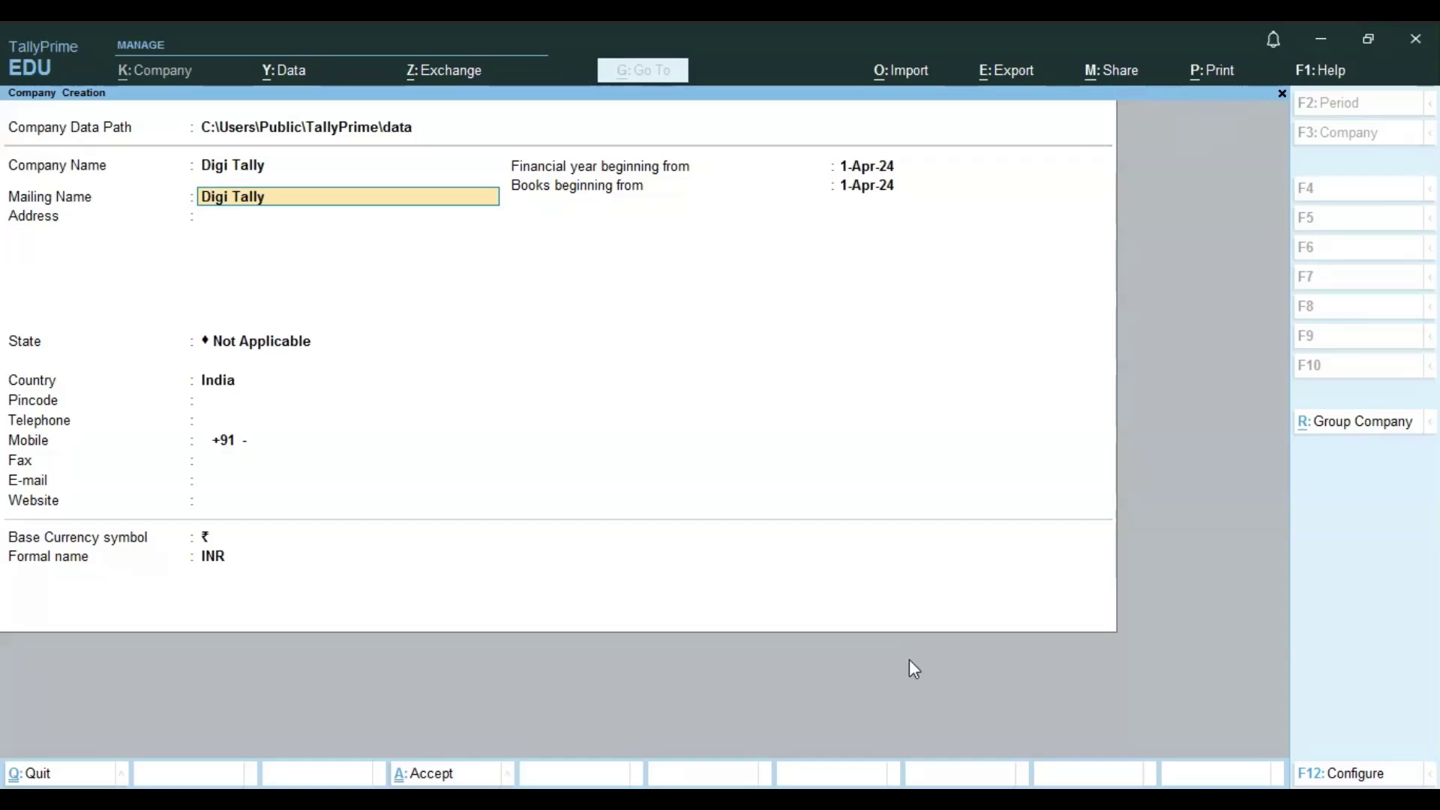
{"action": "type", "text": "Shubham"}
{"action": "key", "text": "Return"}
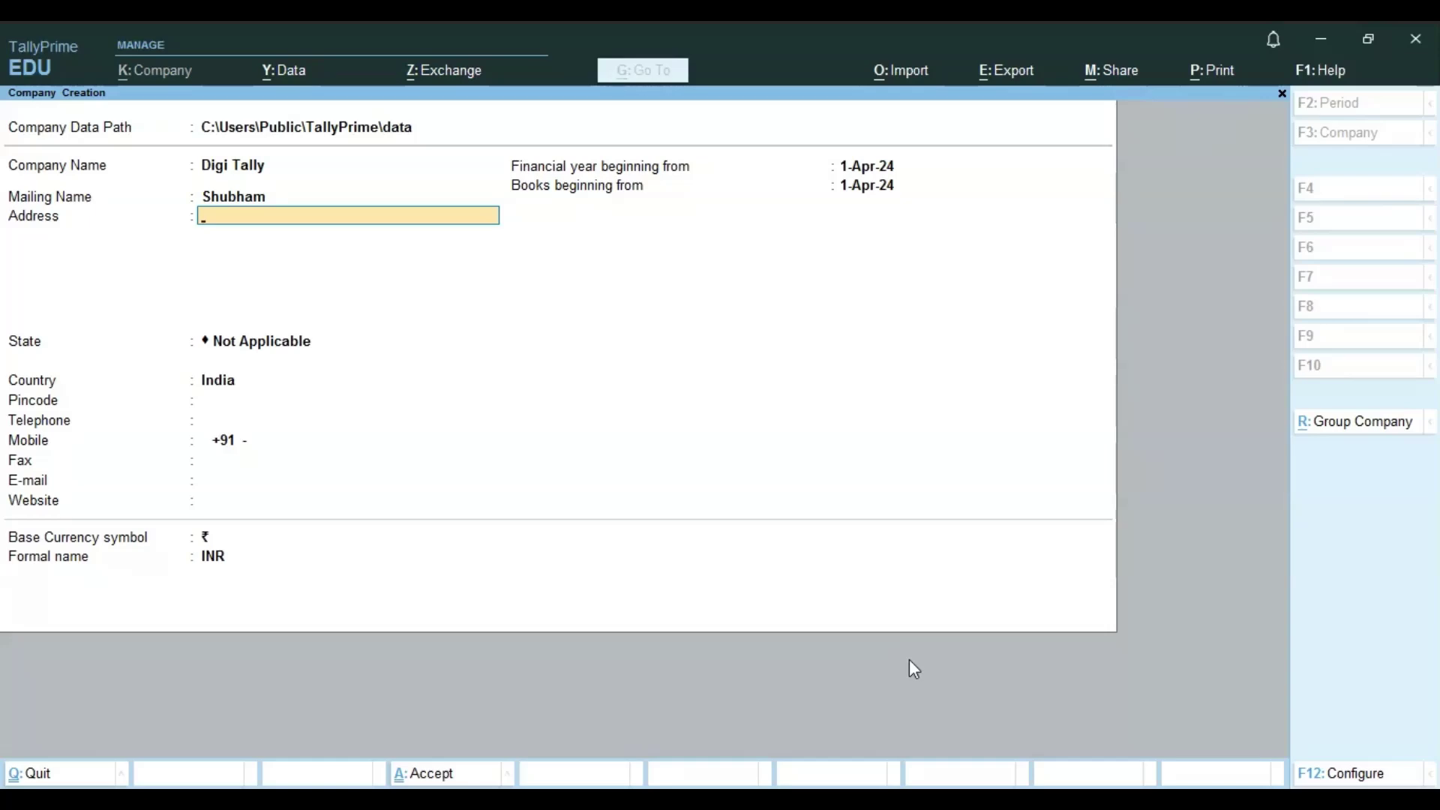
{"action": "type", "text": "anj"}
{"action": "type", "text": "hwala ,New Delhi"}
{"action": "key", "text": "Return"}
{"action": "key", "text": "Return"}
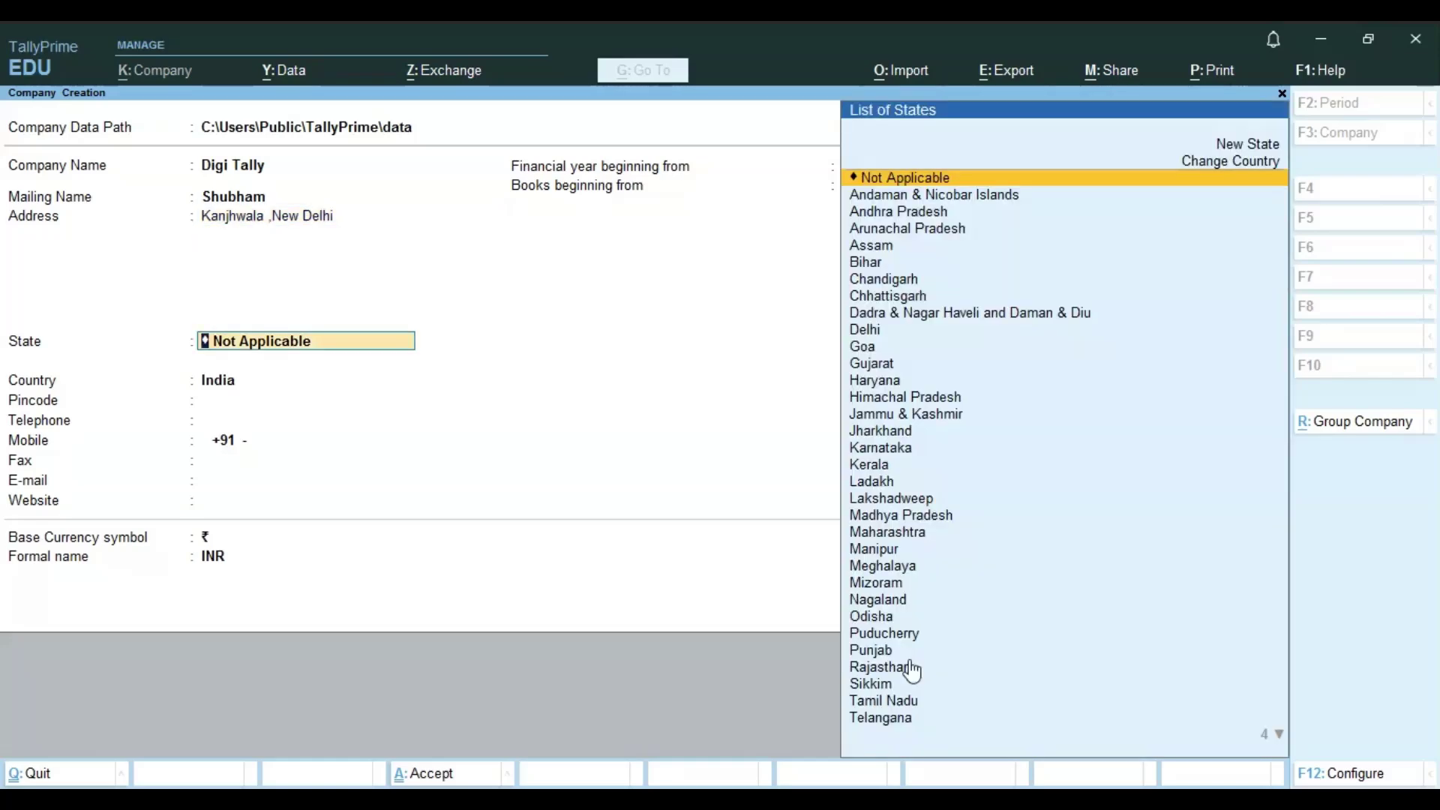
- Set the company's state to Delhi and enter its pincode
{"action": "type", "text": "De"}
{"action": "key", "text": "Return"}
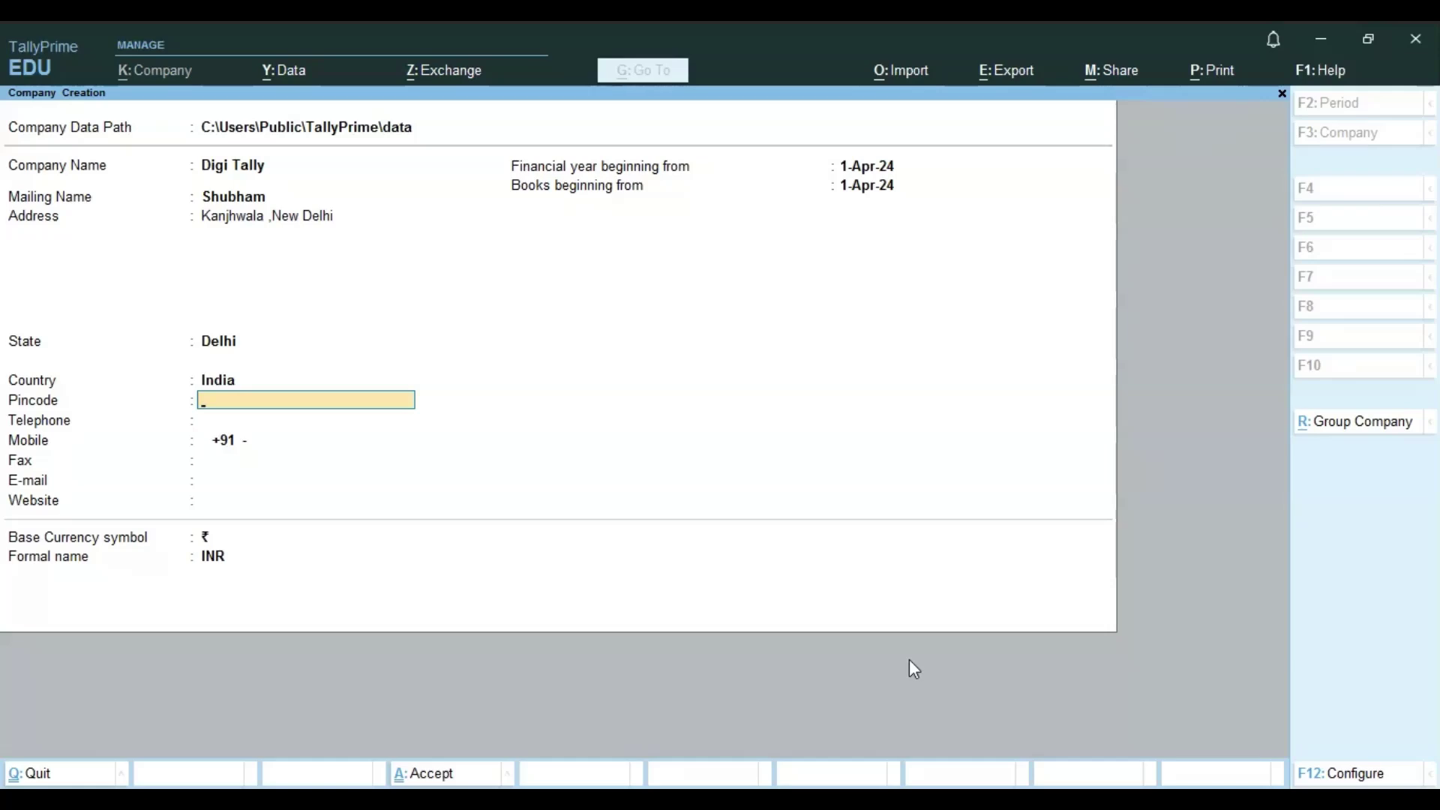
{"action": "type", "text": "1100"}
{"action": "type", "text": "81"}
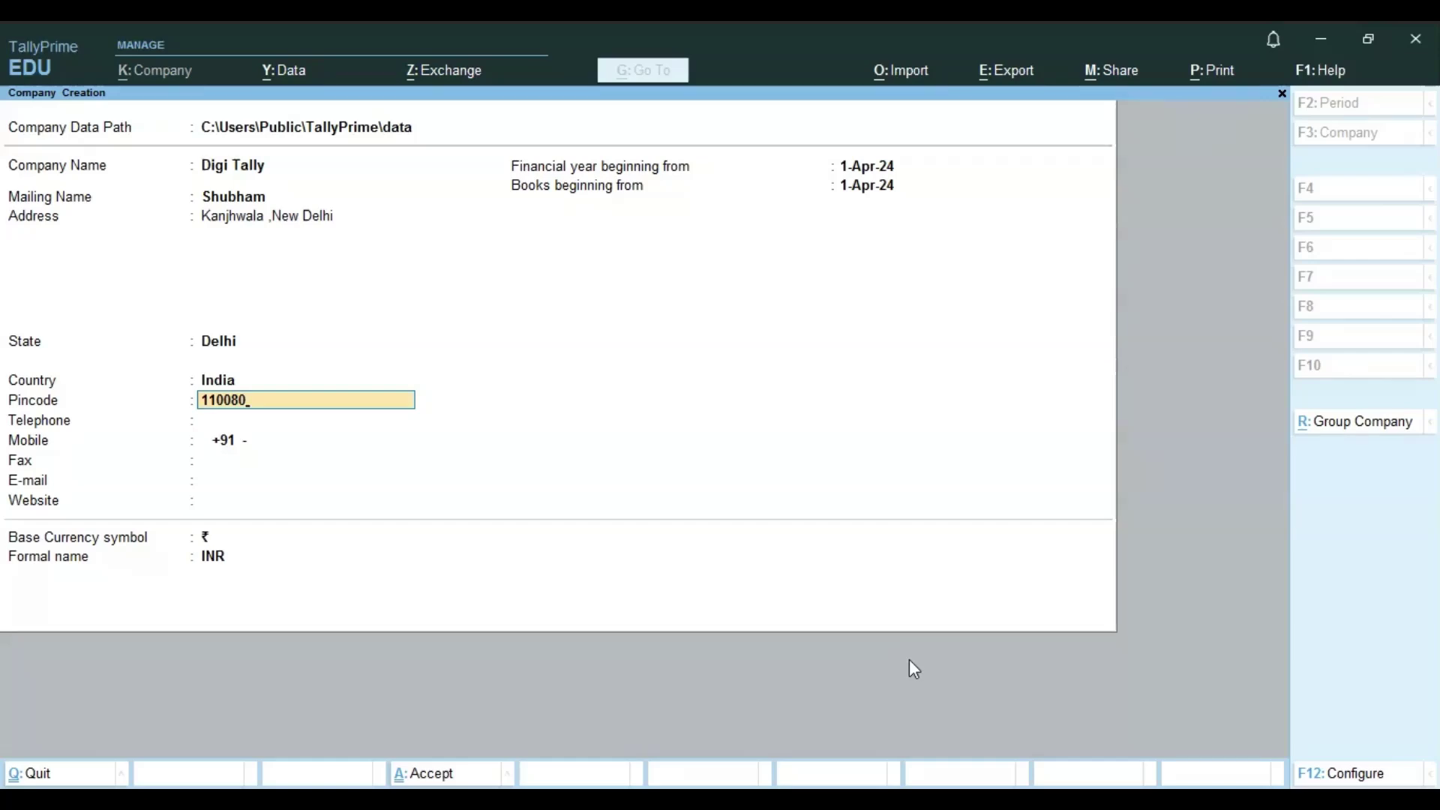
{"action": "key", "text": "Return"}
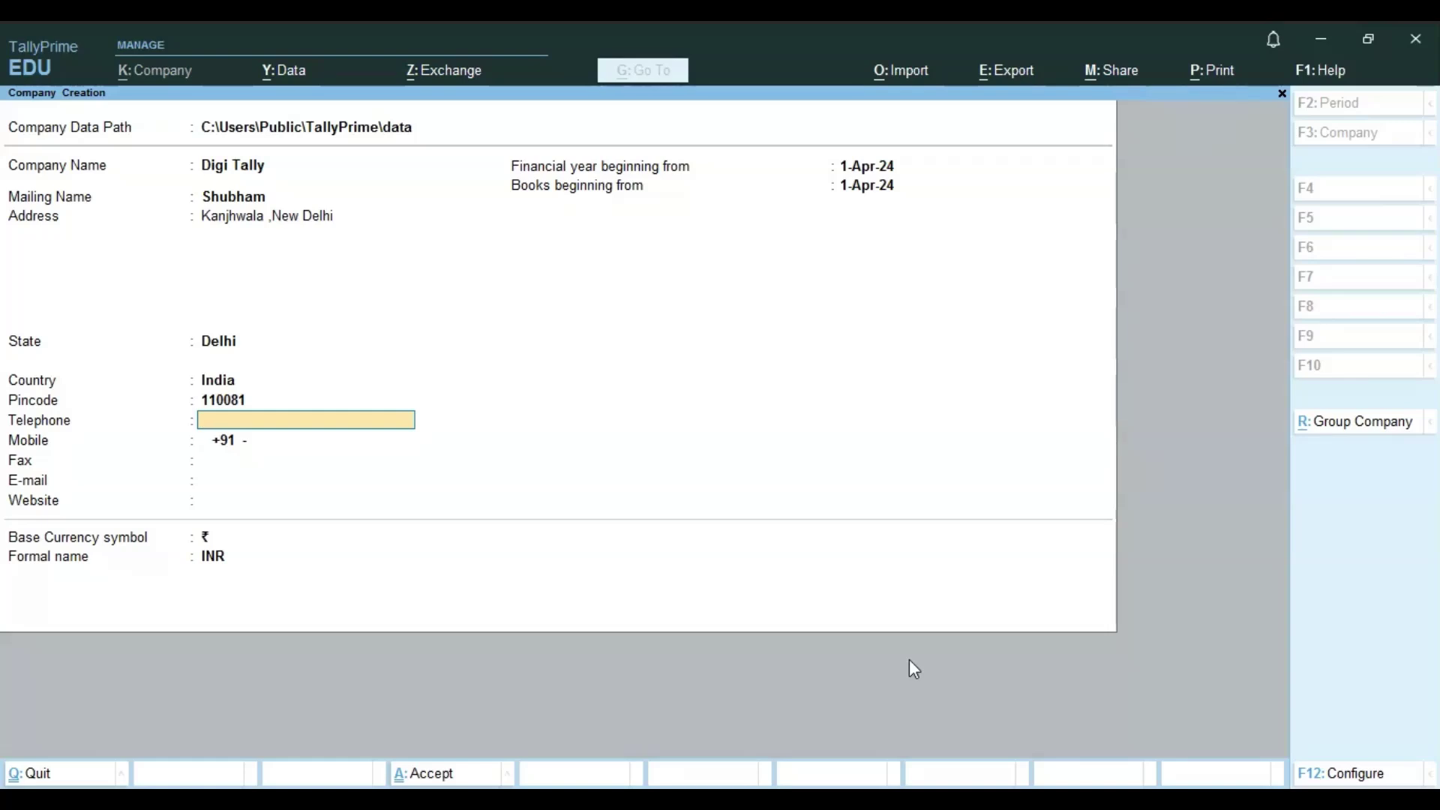
- Enter the company's telephone, mobile, fax and e-mail contact details
{"action": "key", "text": "Return"}
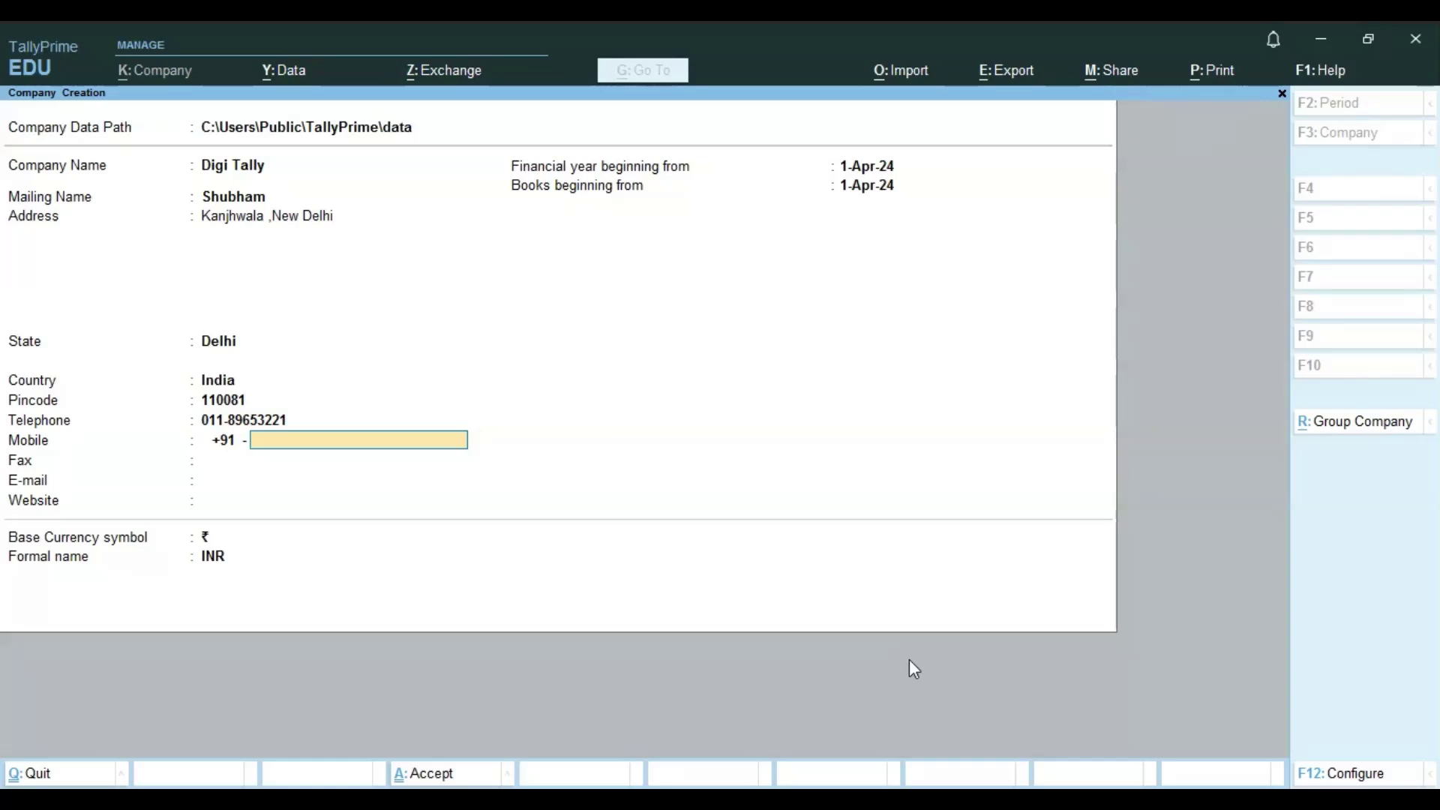
{"action": "key", "text": "Return"}
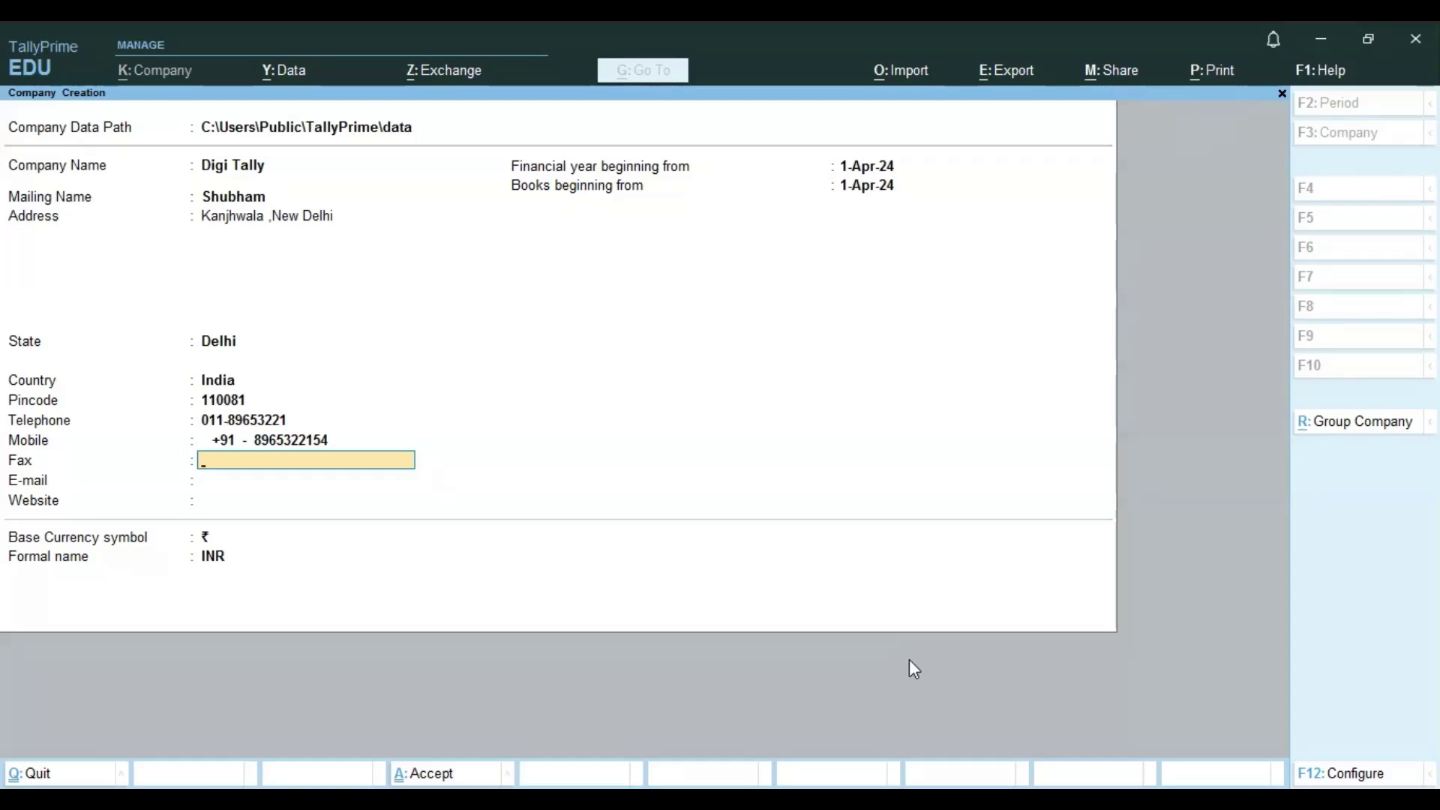
{"action": "type", "text": "896532"}
{"action": "key", "text": "Return"}
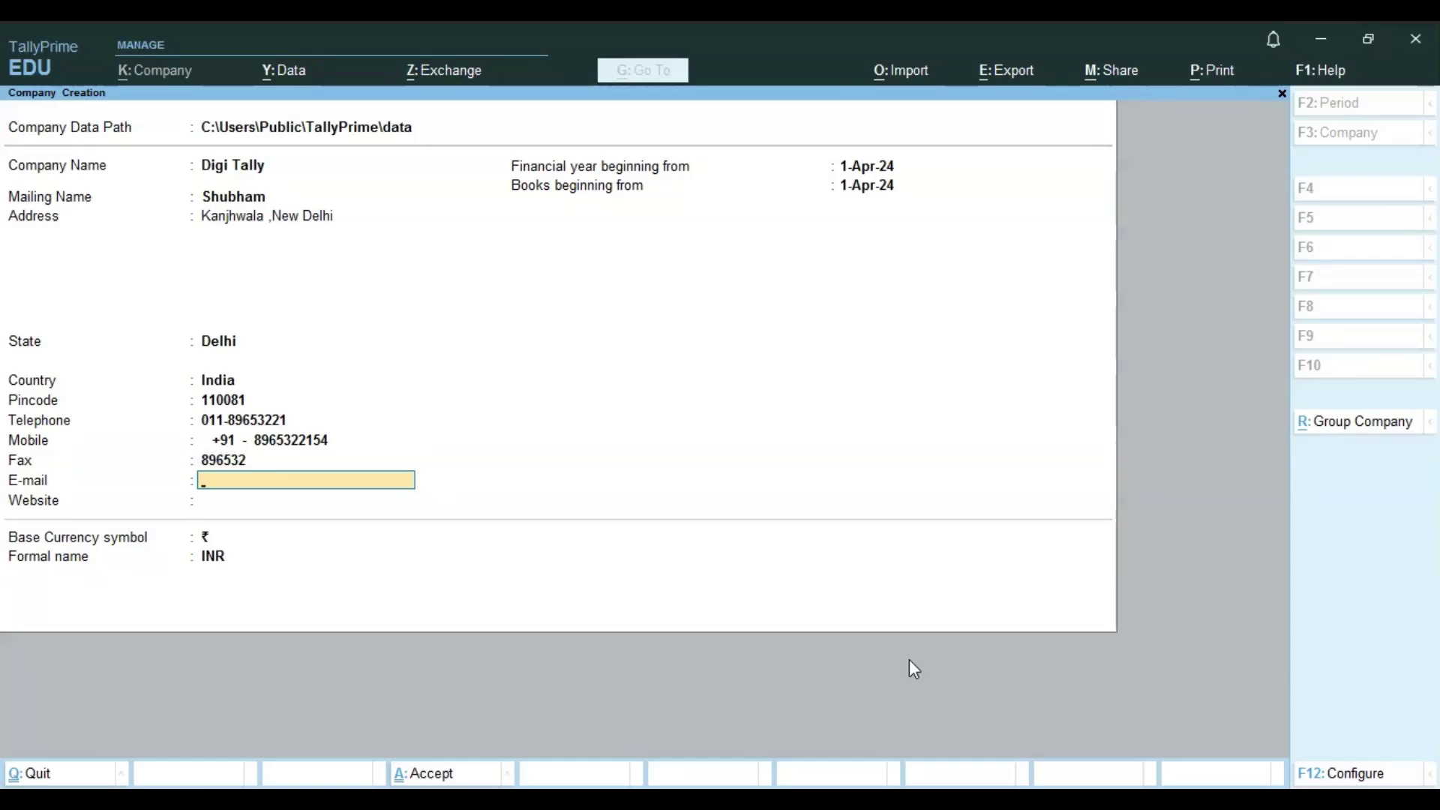
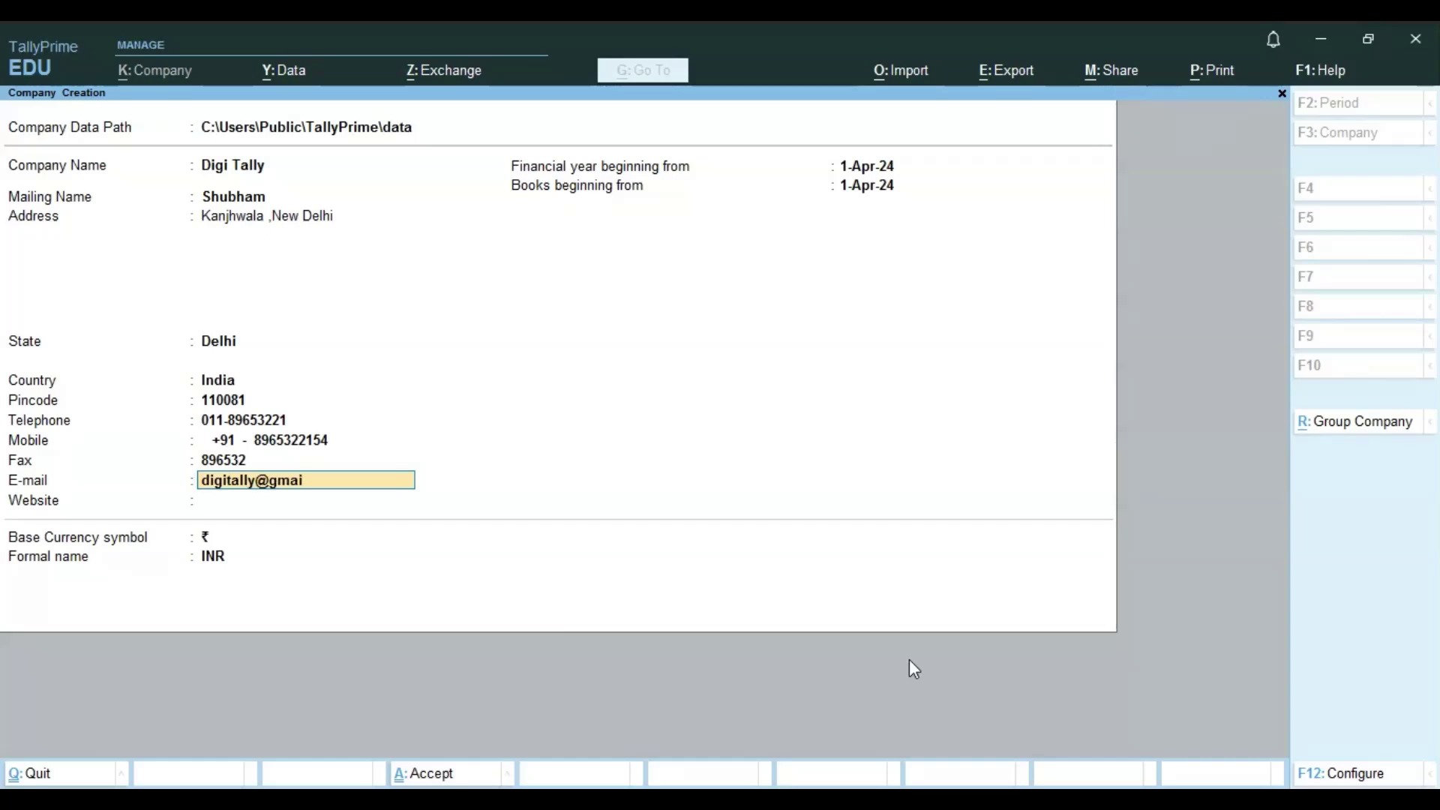
{"action": "key", "text": "Return"}
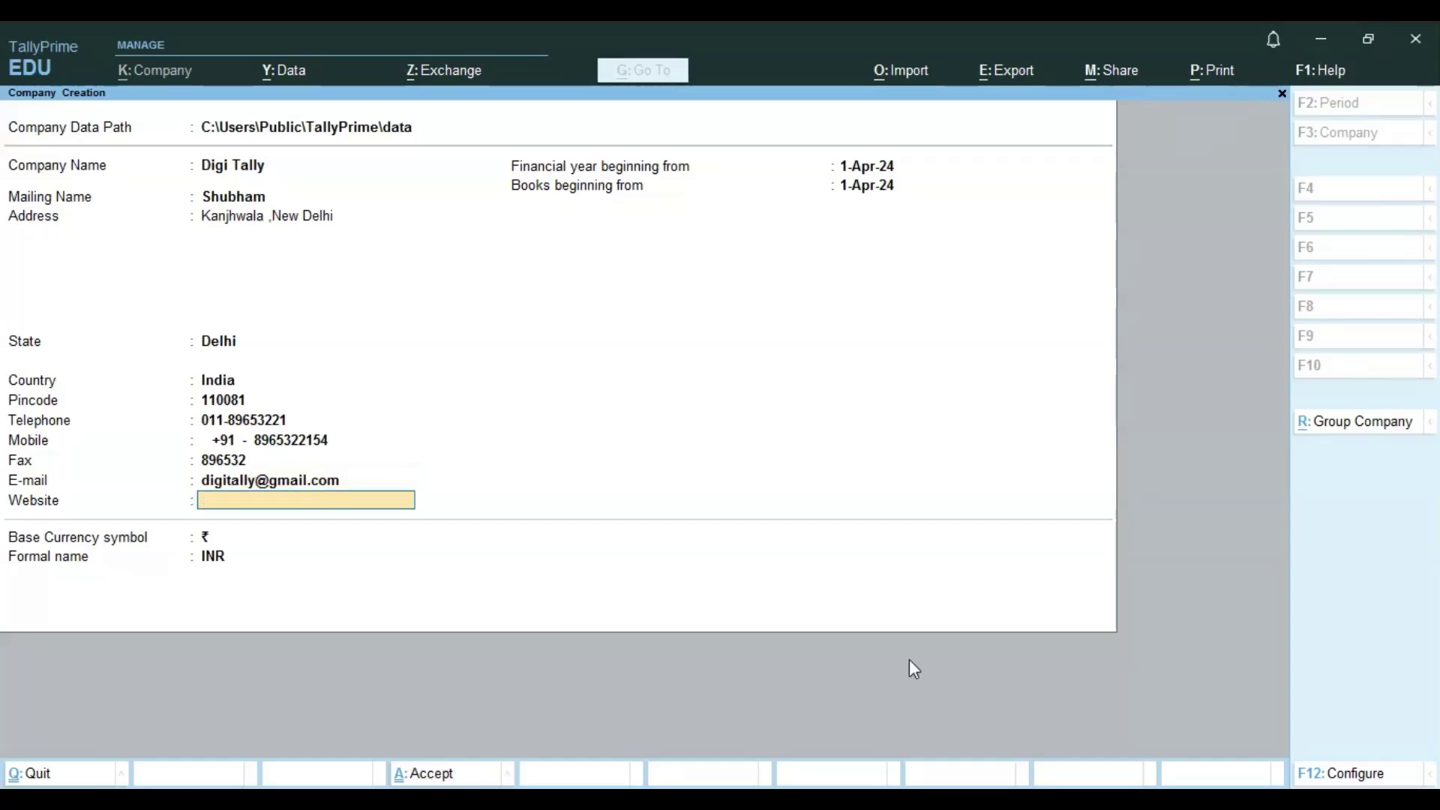
{"action": "type", "text": "www.tally.com"}
{"action": "key", "text": "Return"}
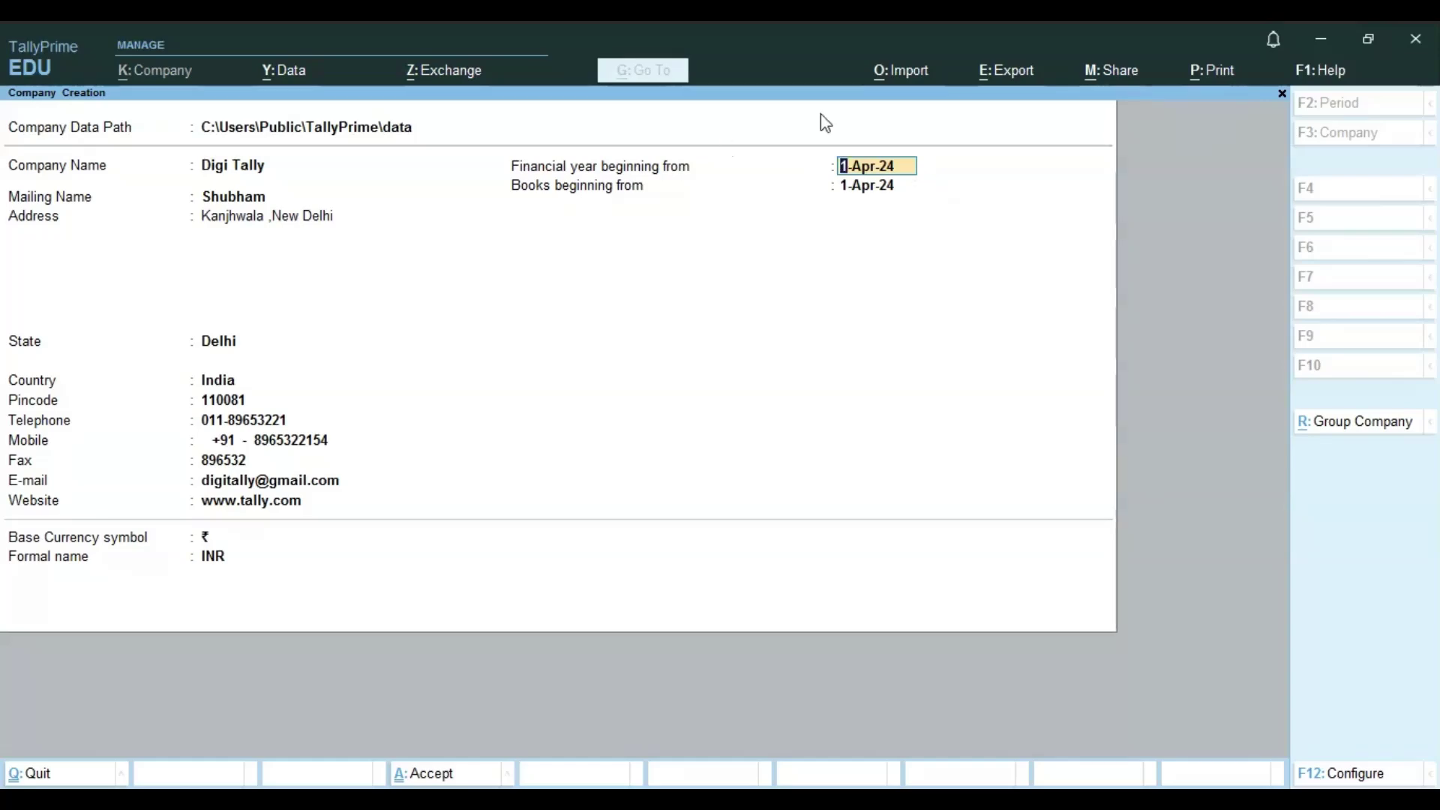
{"action": "left_click", "coordinate": [865, 186]}
{"action": "key", "text": "Return"}
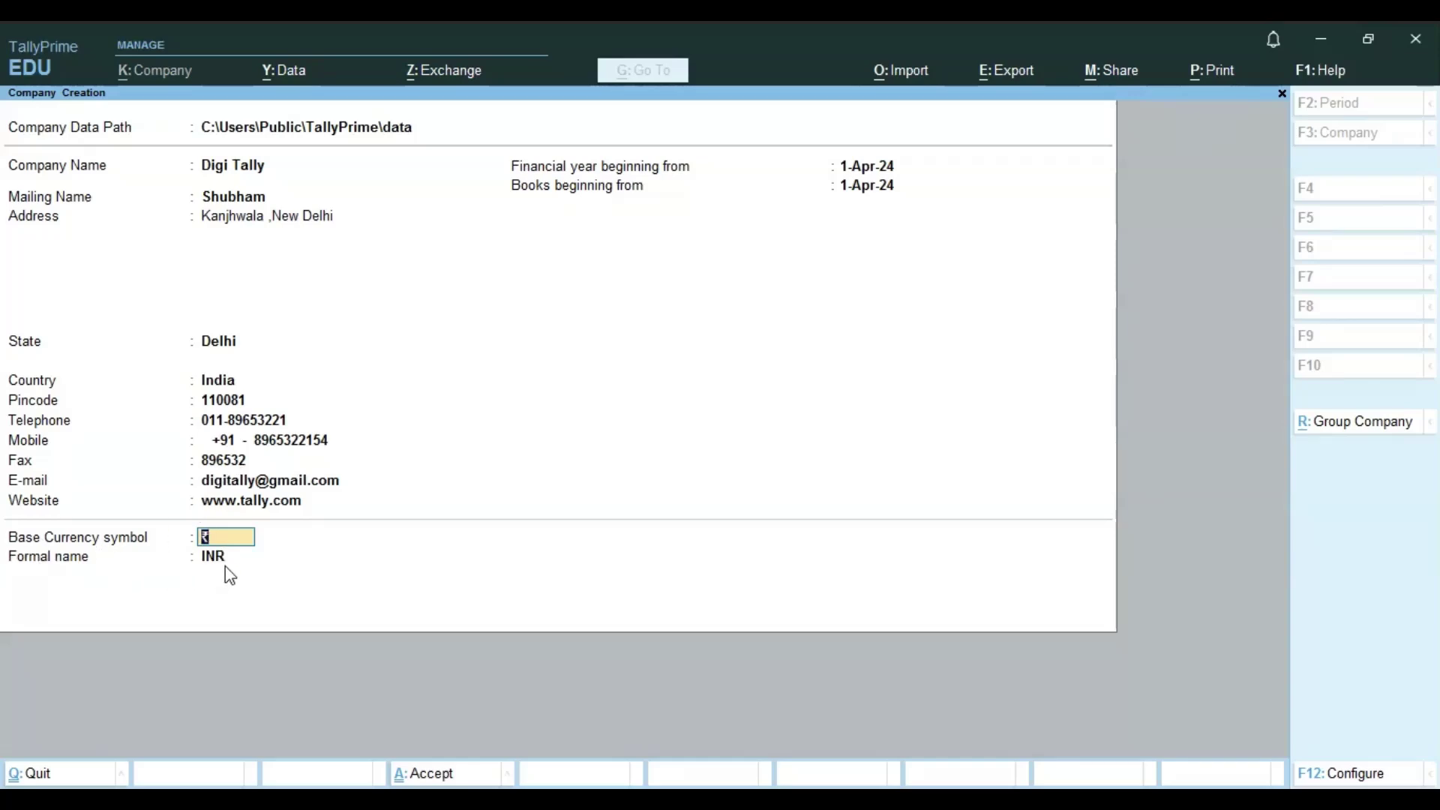
{"action": "key", "text": "Return"}
{"action": "key", "text": "Return"}
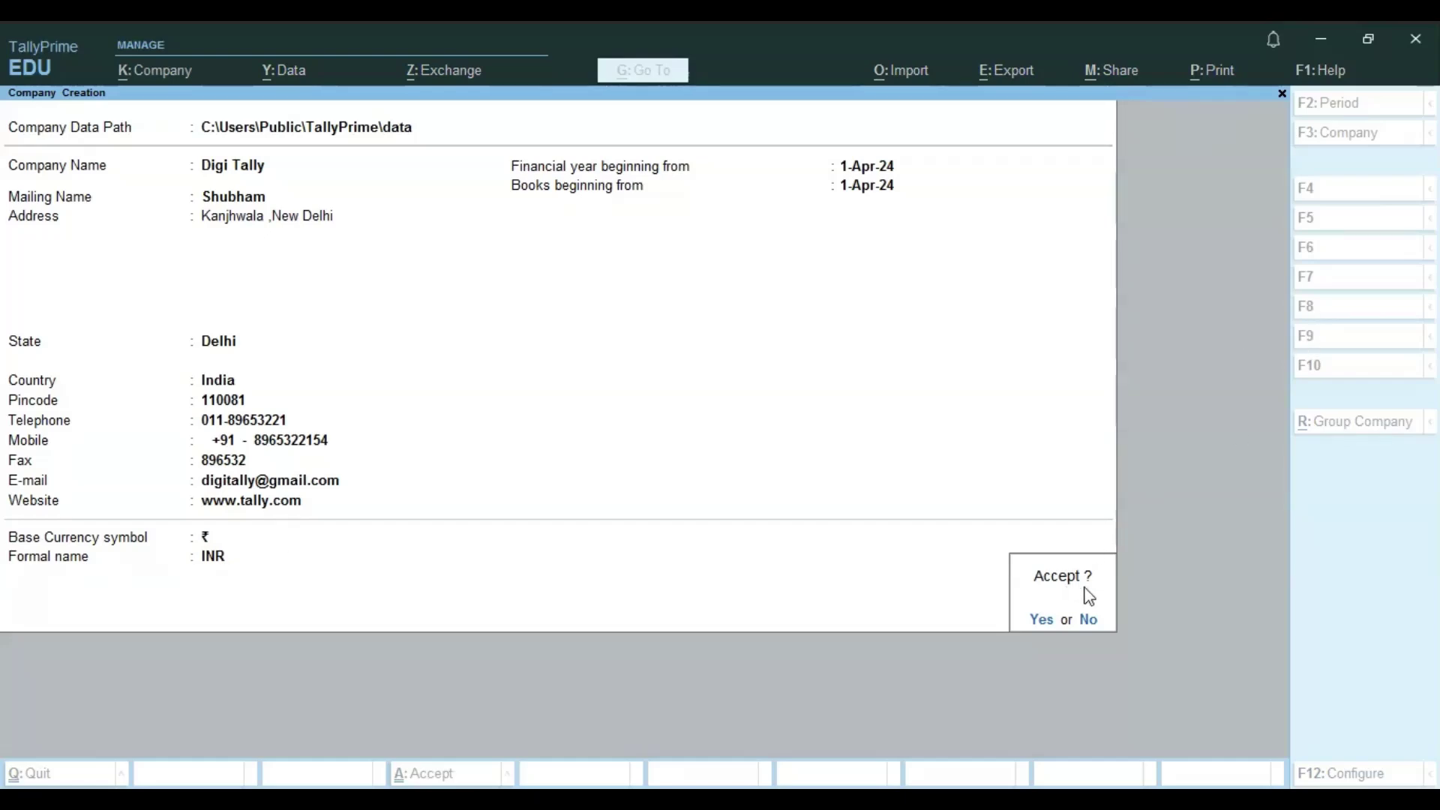
{"action": "left_click", "coordinate": [1042, 621]}
- Accept Digi Tally and set Show more features and Show all features to Yes
{"action": "left_click", "coordinate": [1043, 620]}
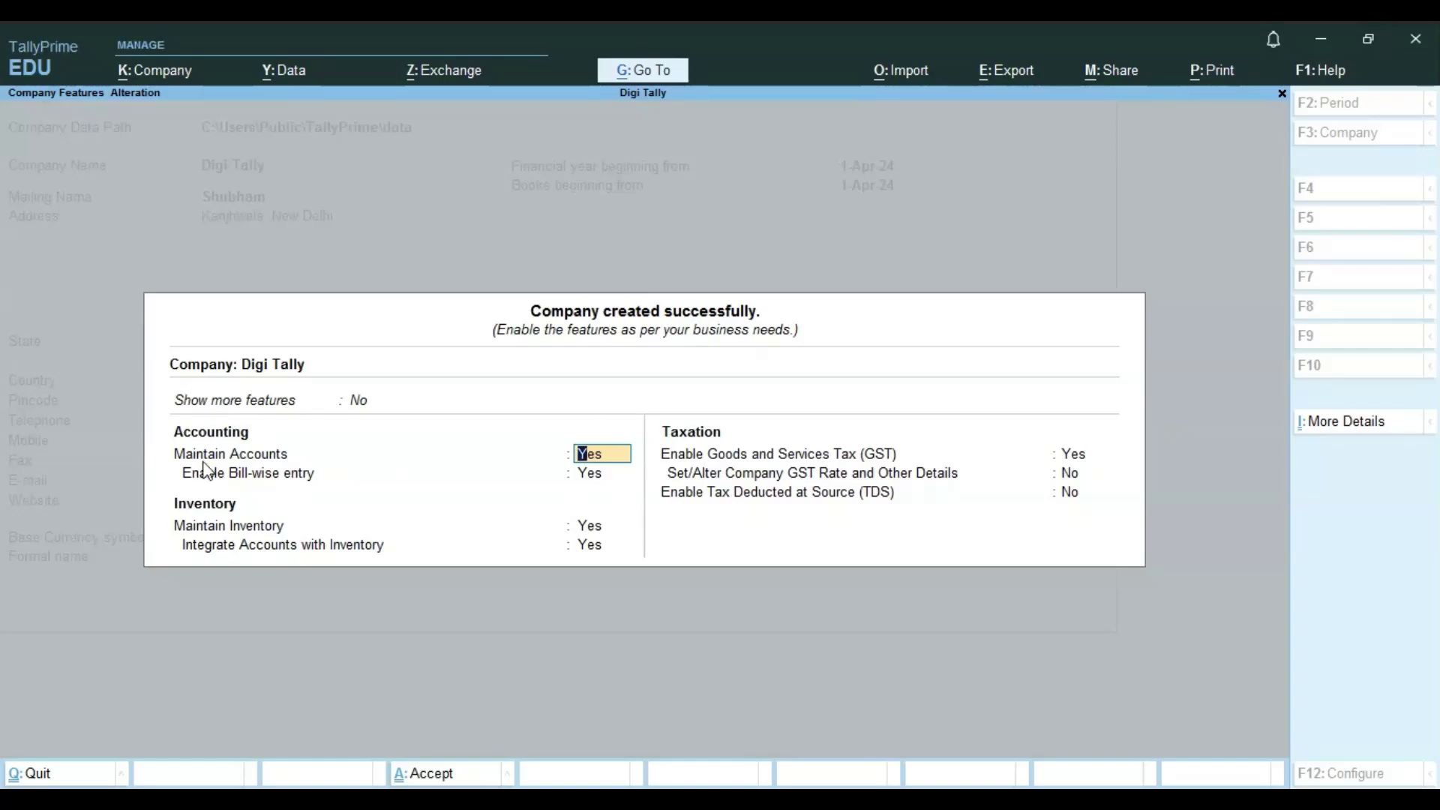
{"action": "left_click", "coordinate": [361, 400]}
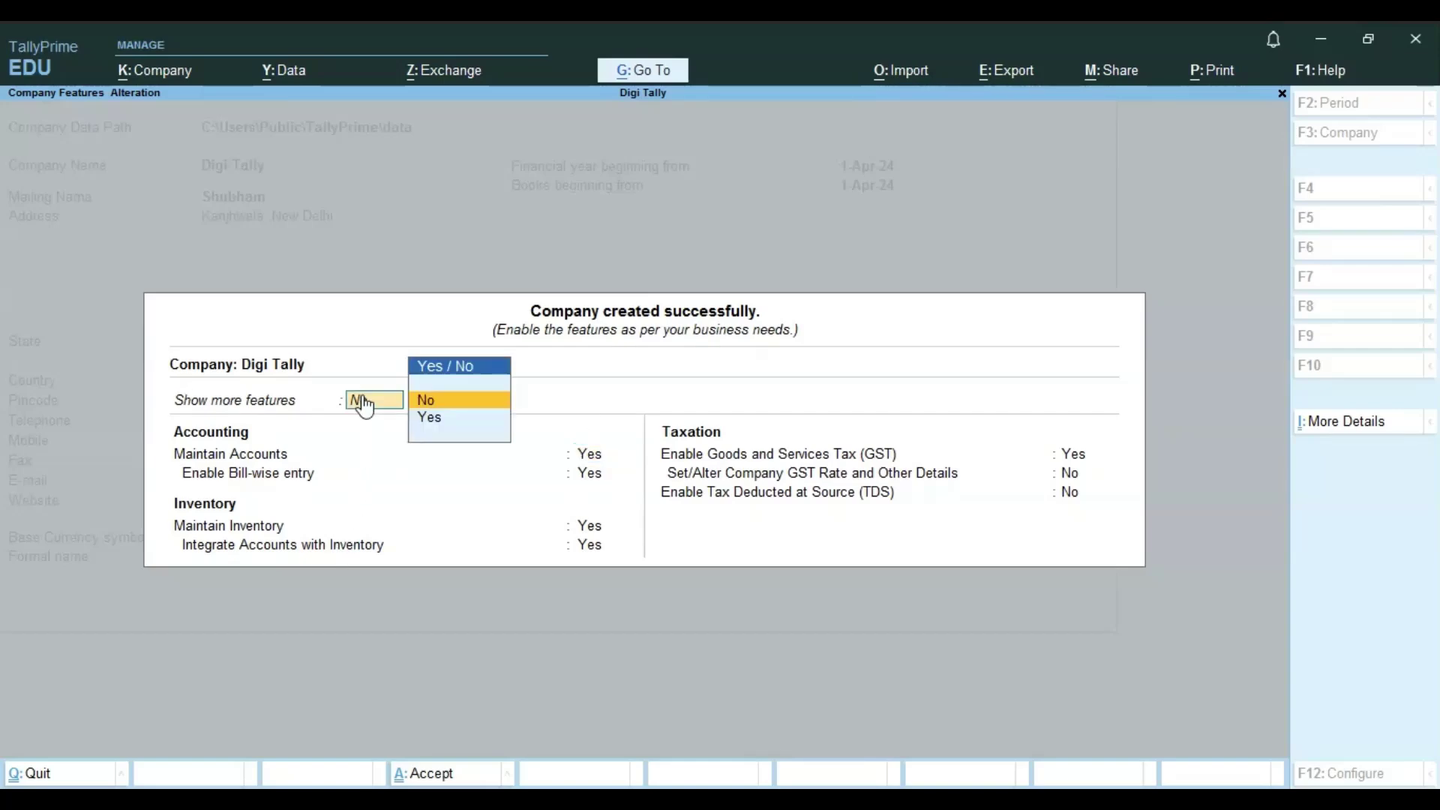
{"action": "key", "text": "Down"}
{"action": "key", "text": "Return"}
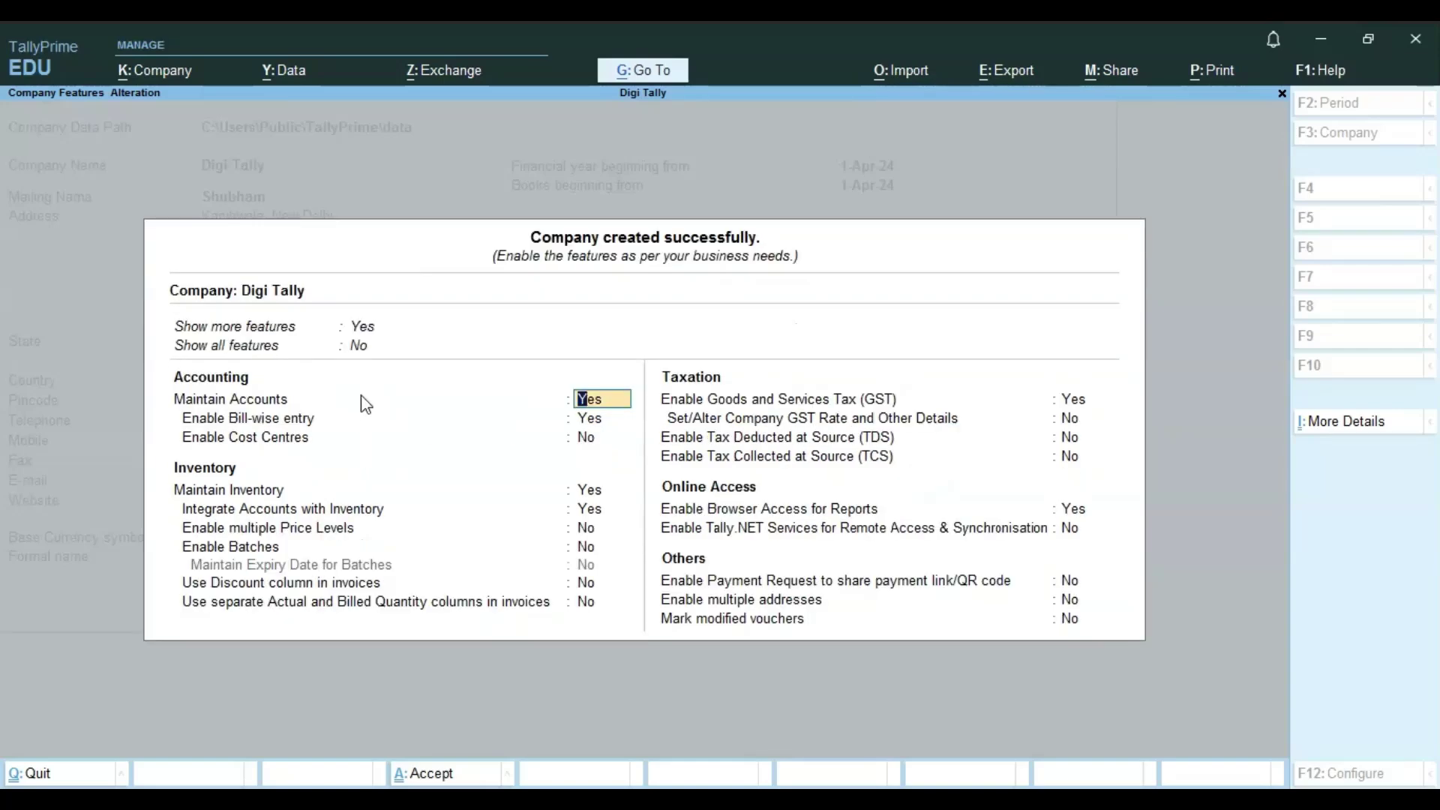
{"action": "left_click", "coordinate": [360, 347]}
{"action": "key", "text": "Down"}
{"action": "key", "text": "Return"}
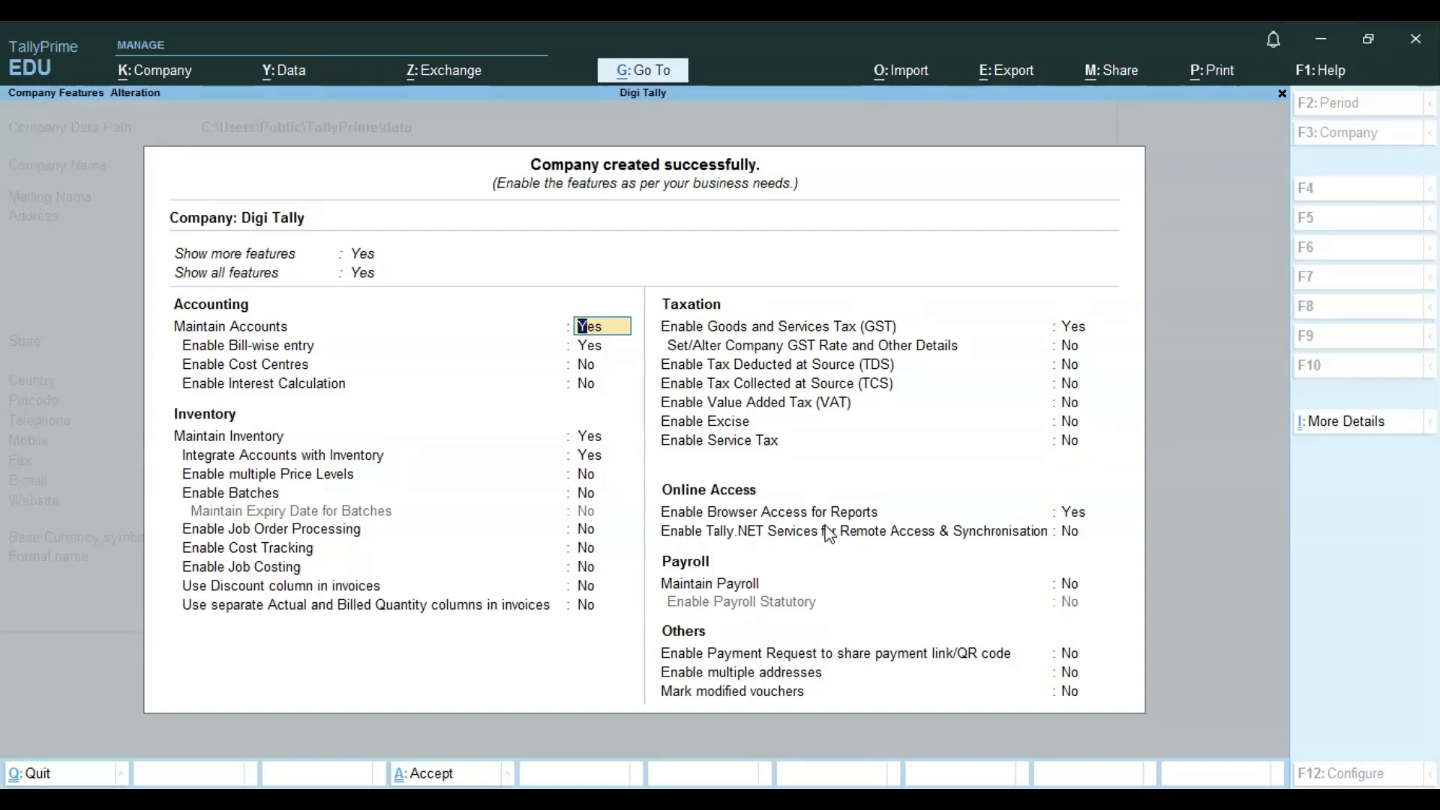
- Try accepting the Company Features screen with Ctrl+A
{"action": "key", "text": "ctrl+a"}
{"action": "key", "text": "ctrl"}
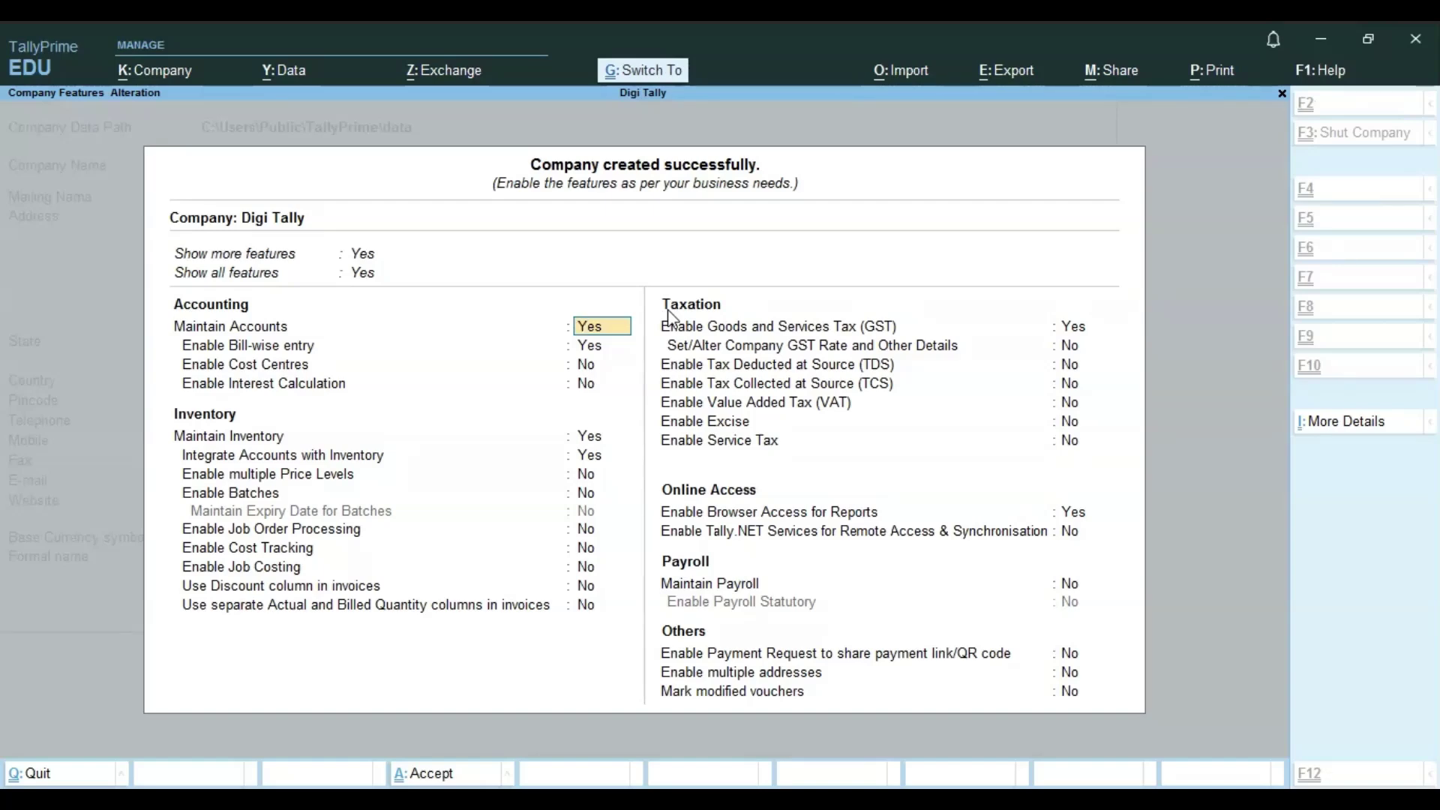
{"action": "left_click", "coordinate": [667, 308]}
- Accept the Digi Tally feature settings with Ctrl+A to reach the Gateway of Tally
{"action": "key", "text": "ctrl+a"}
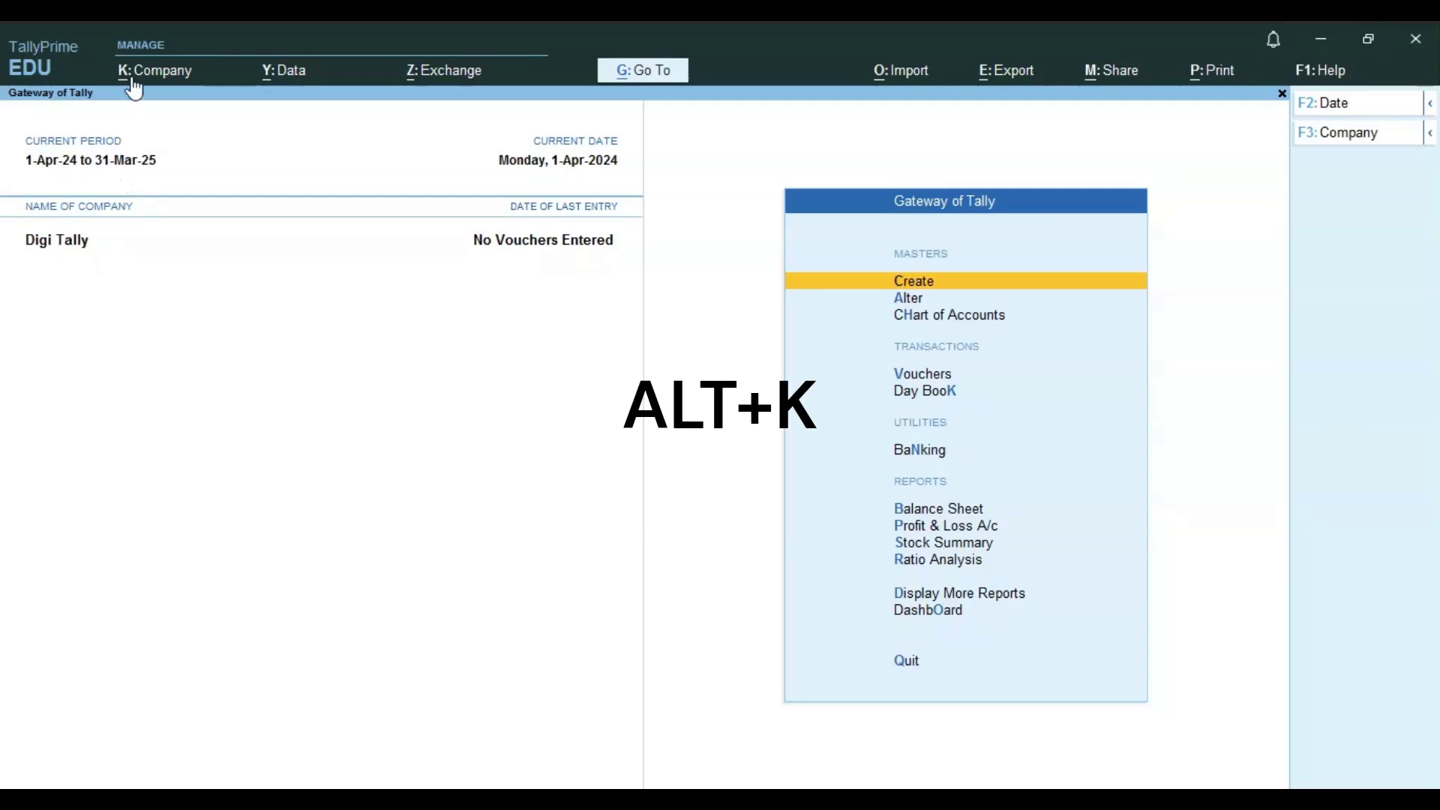
- Open the Company menu with Alt+K and choose Create for a blank company form
{"action": "key", "text": "alt+k"}
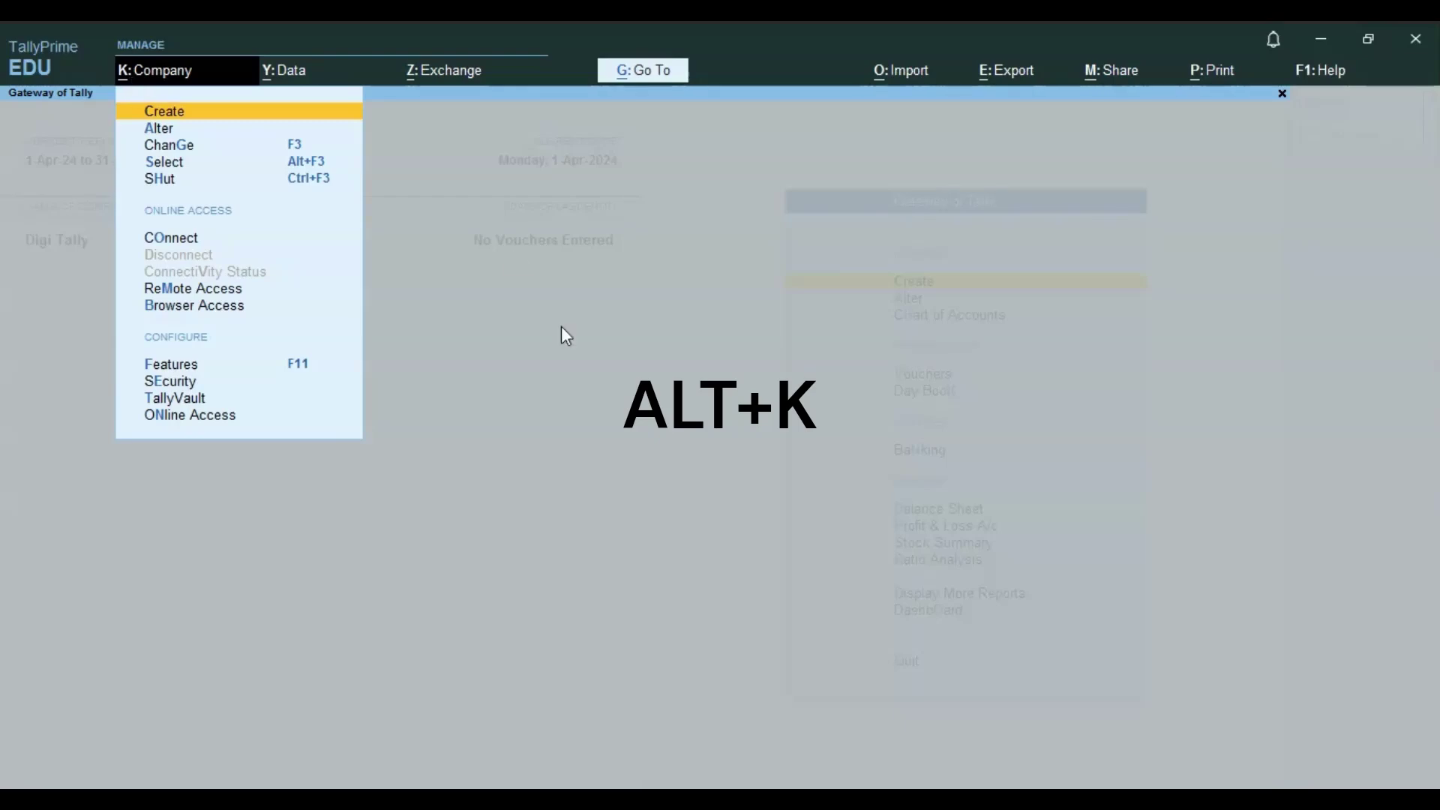
{"action": "left_click", "coordinate": [564, 336]}
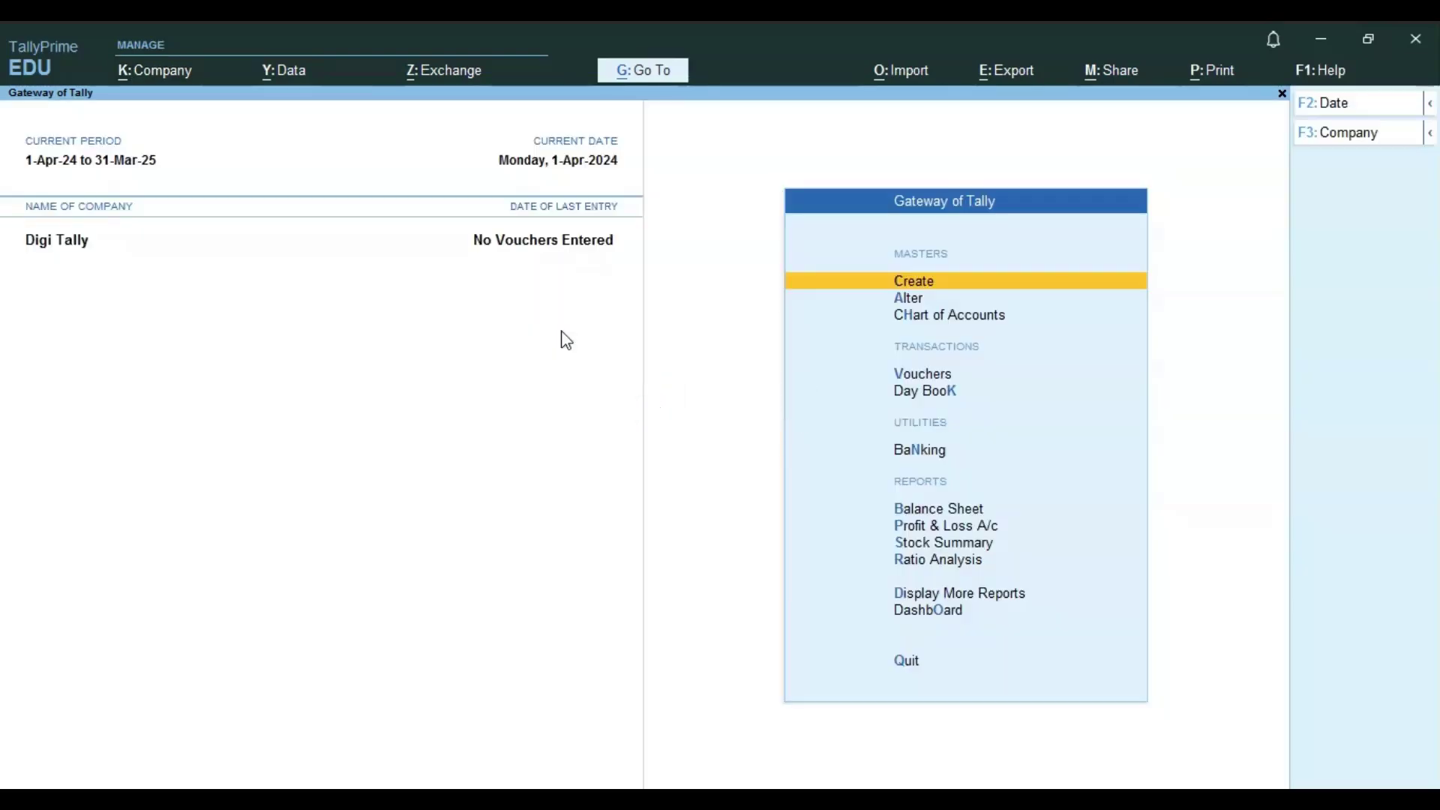
{"action": "key", "text": "alt+k"}
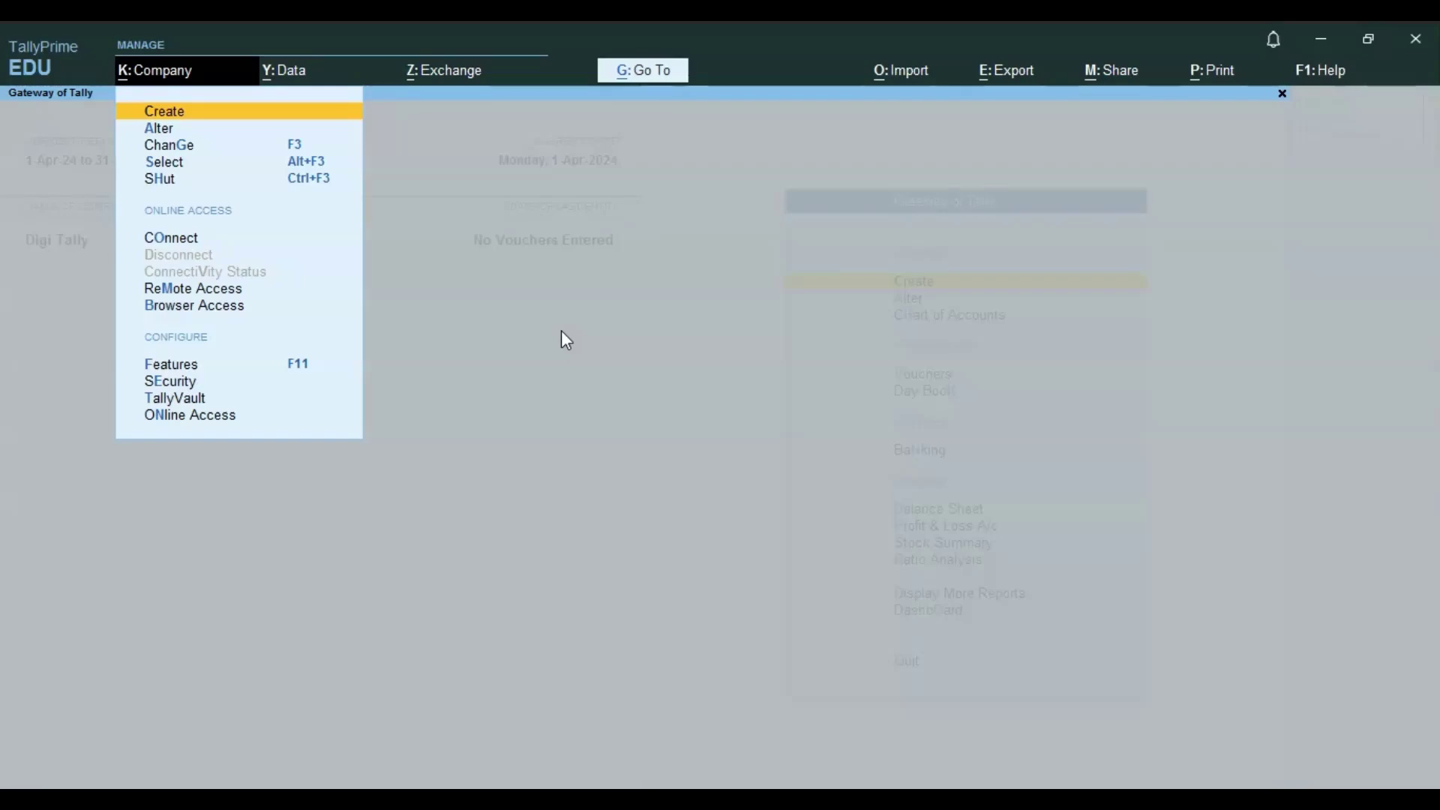
{"action": "key", "text": "Escape"}
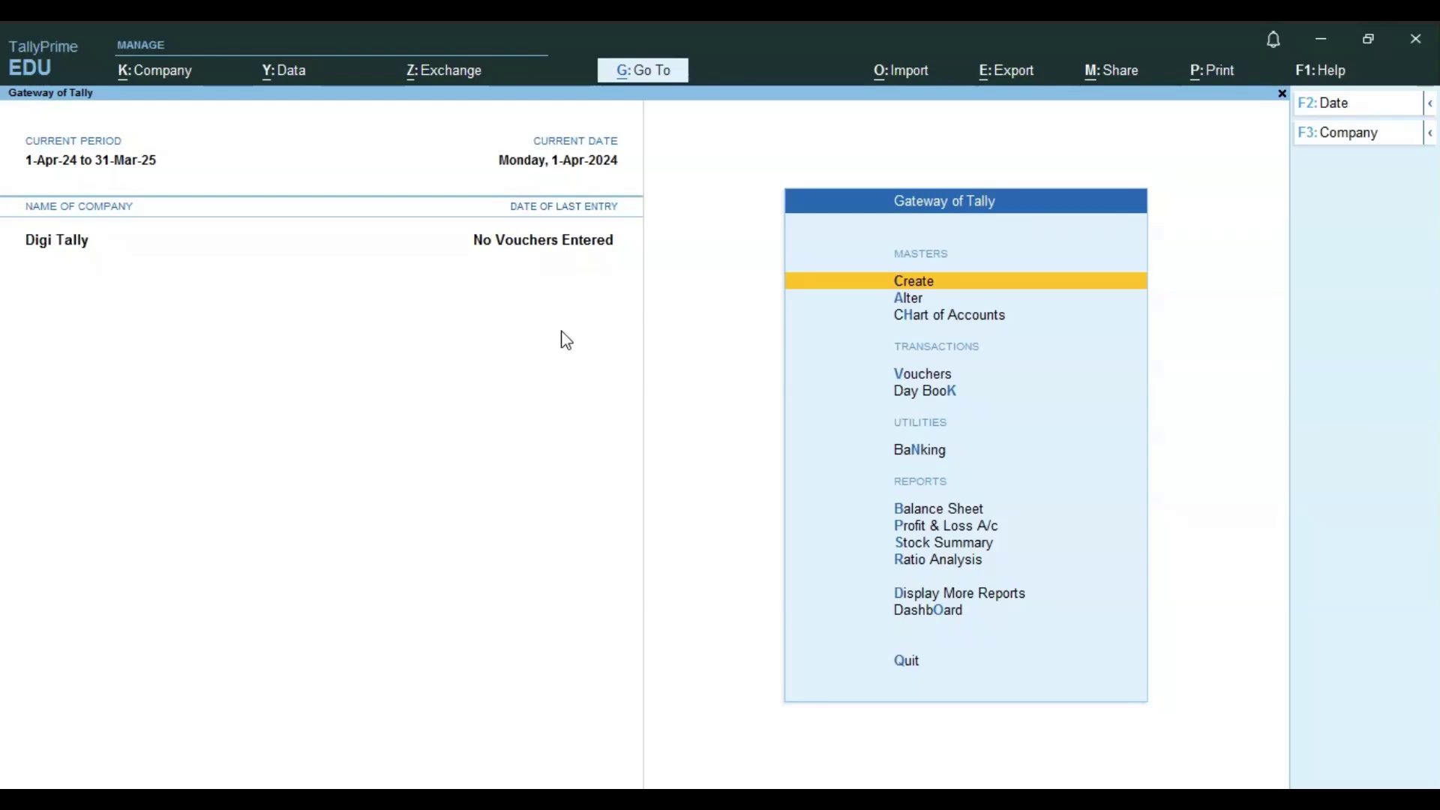
{"action": "key", "text": "alt+k"}
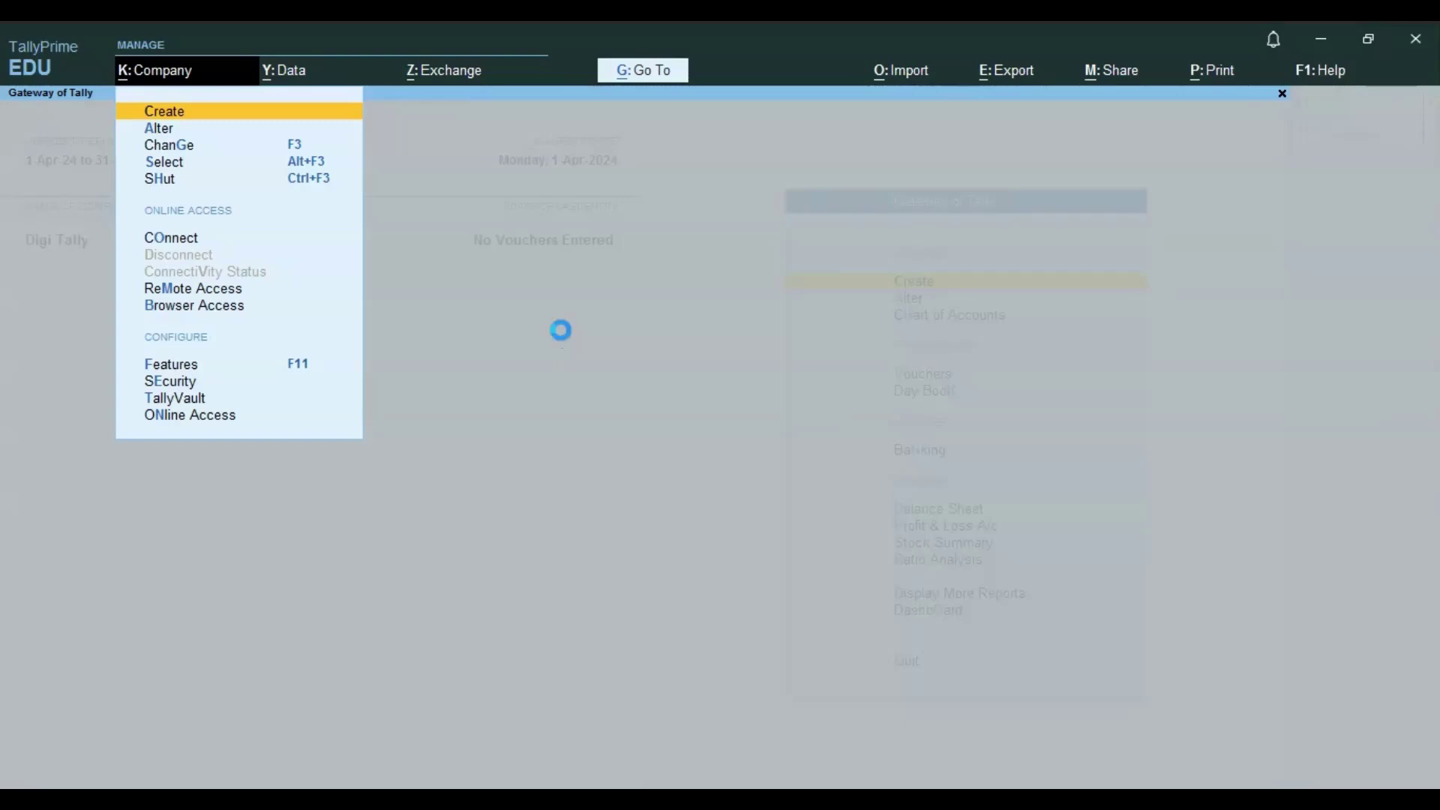
{"action": "key", "text": "Return"}
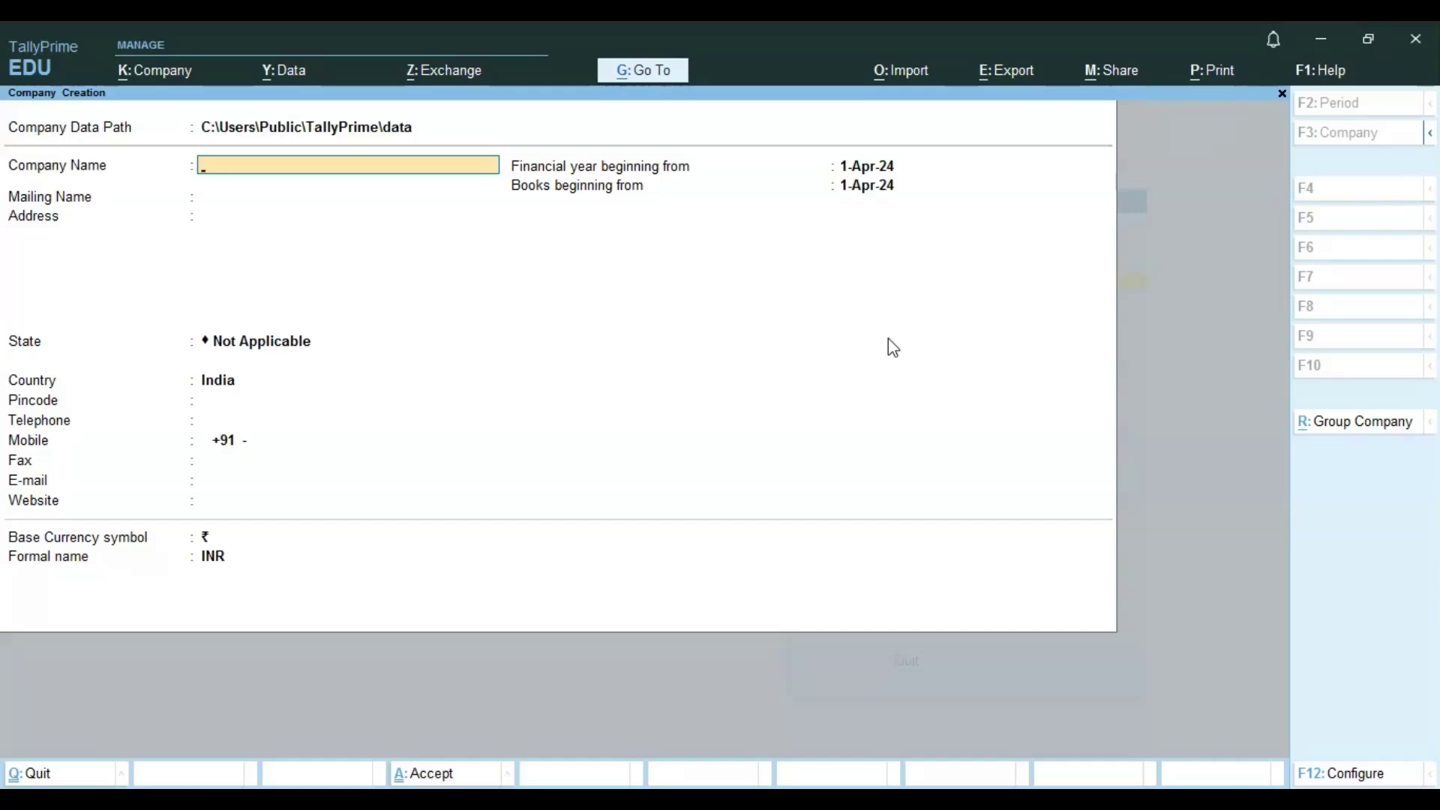
- Quit the blank company form without saving, then open and close the Company menu
{"action": "key", "text": "Escape"}
{"action": "key", "text": "y"}
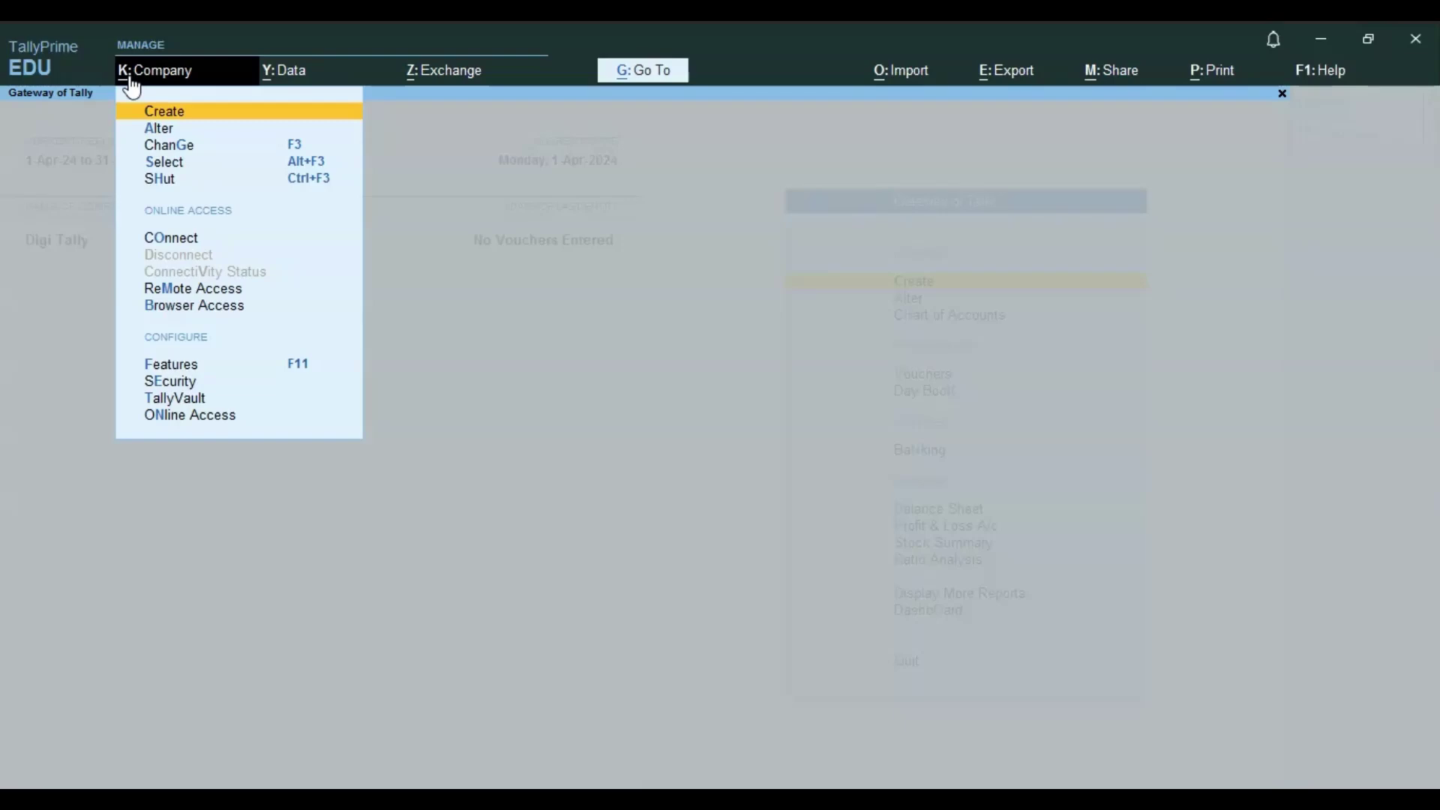
{"action": "left_click", "coordinate": [132, 81]}
{"action": "left_click", "coordinate": [758, 306]}
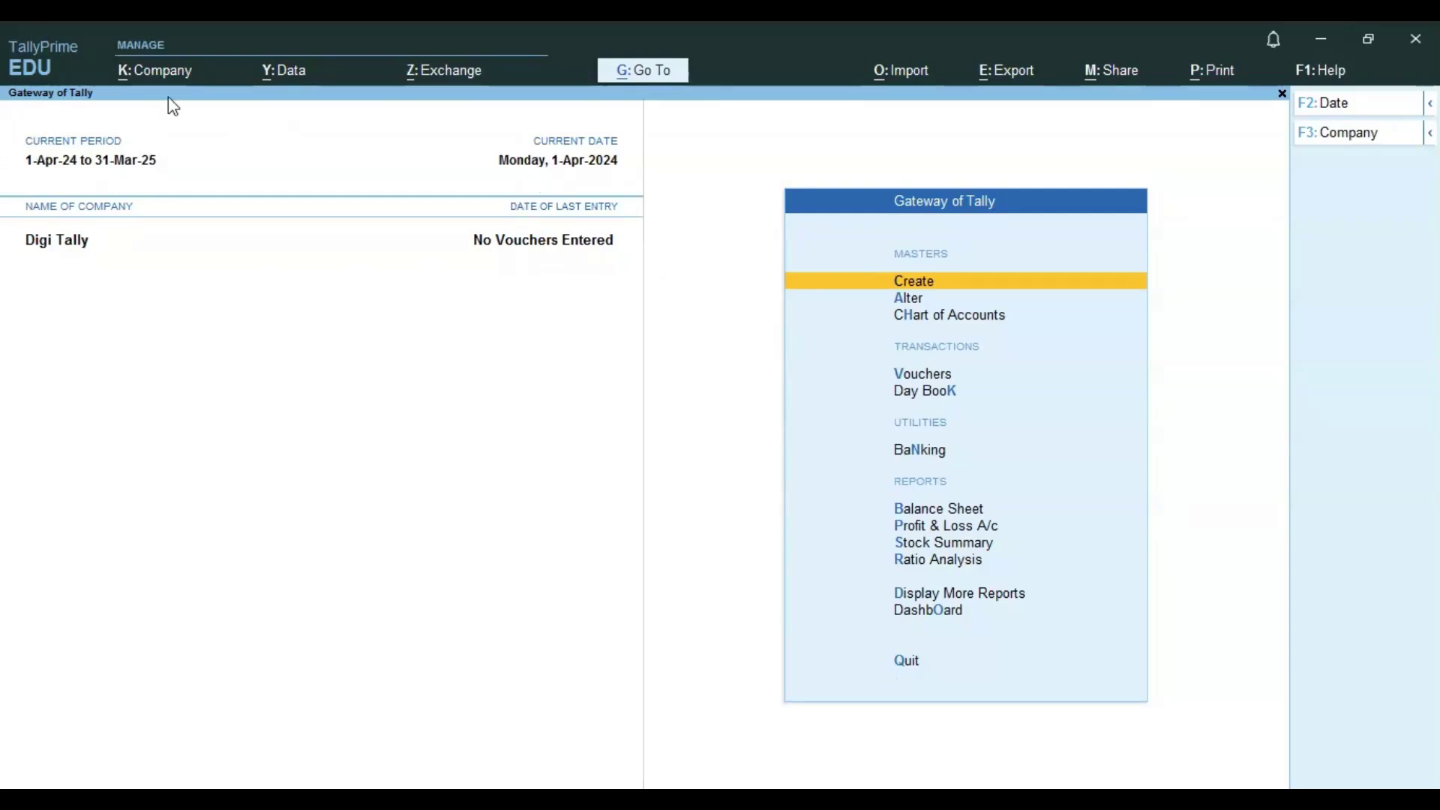
{"action": "left_click", "coordinate": [150, 82]}
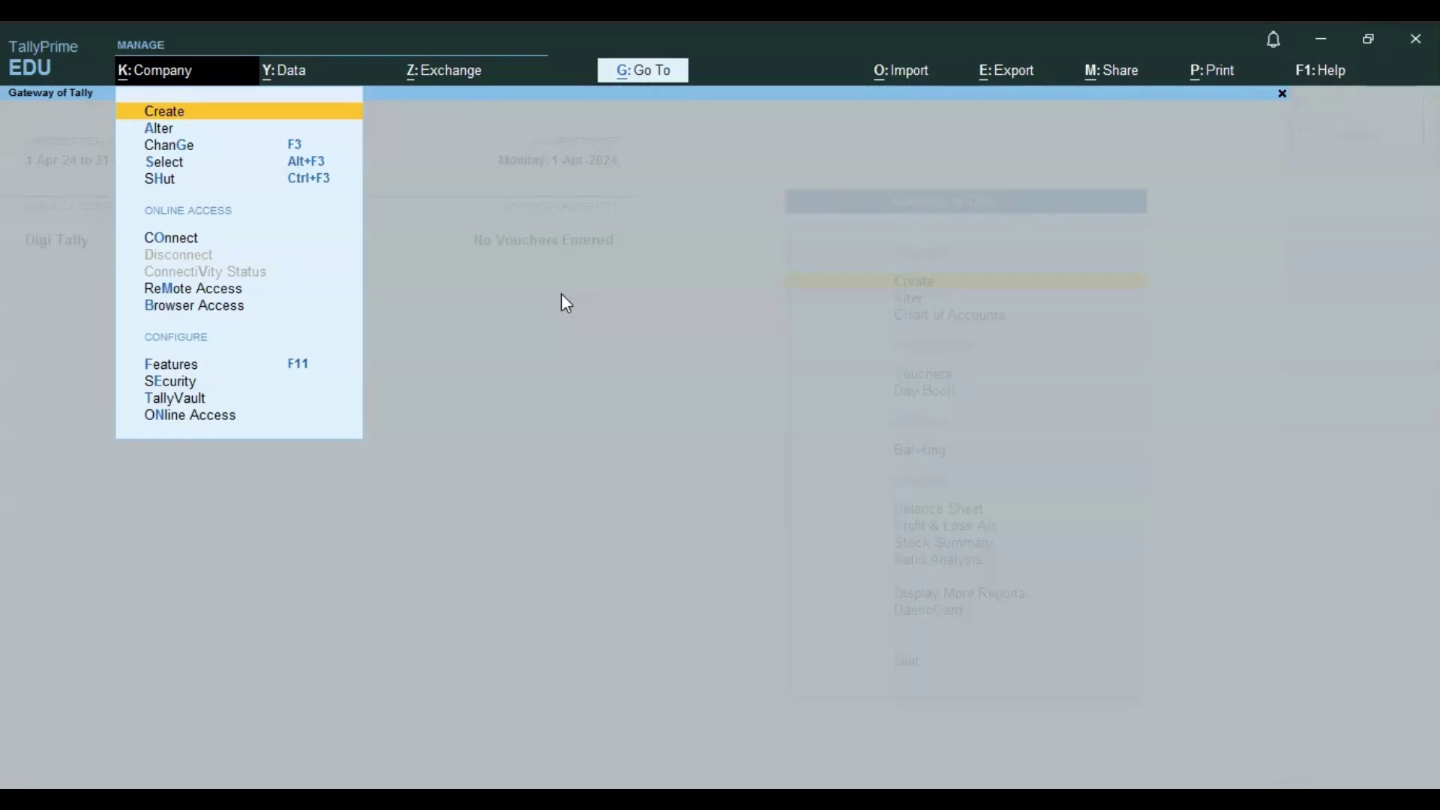
{"action": "key", "text": "Escape"}
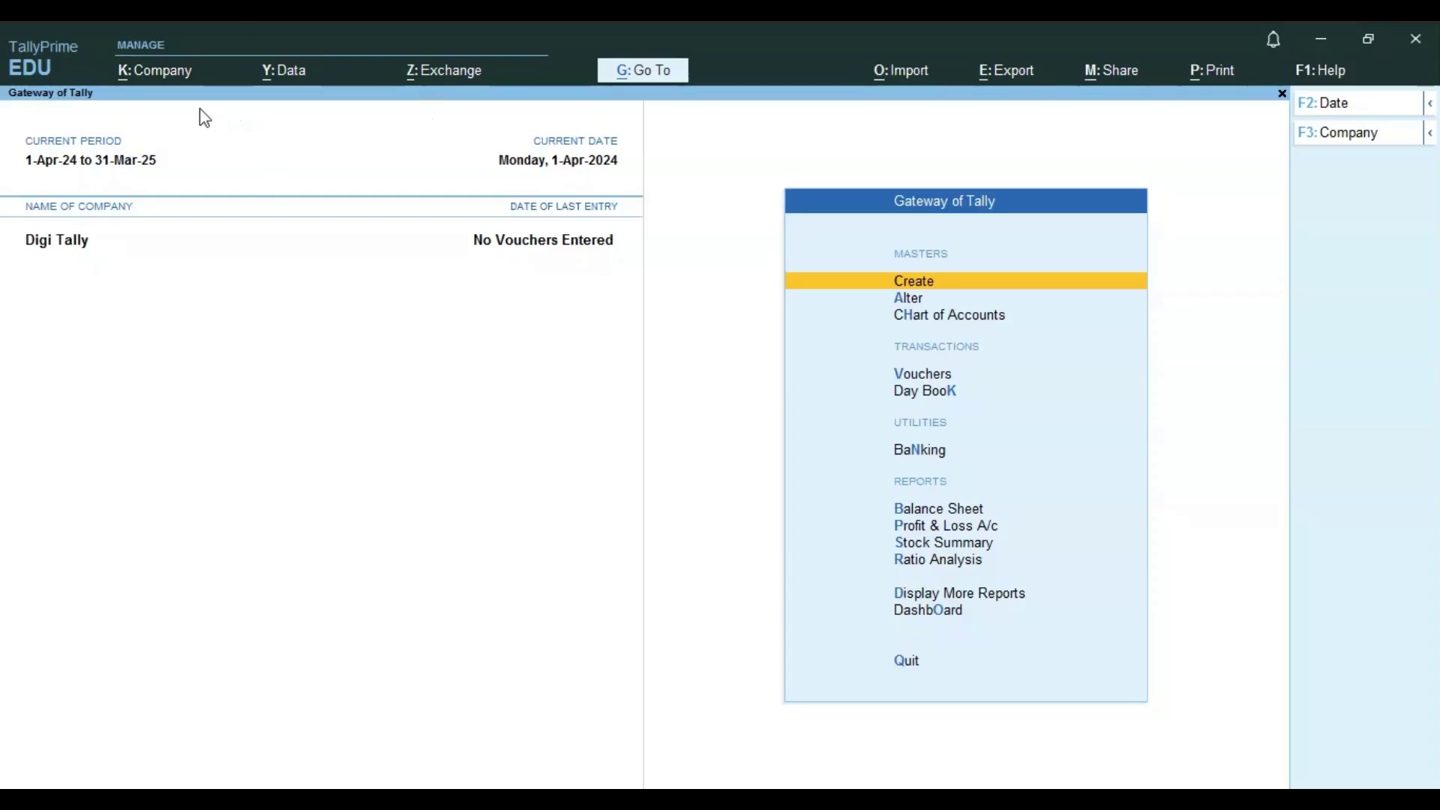
{"action": "left_click", "coordinate": [166, 75]}
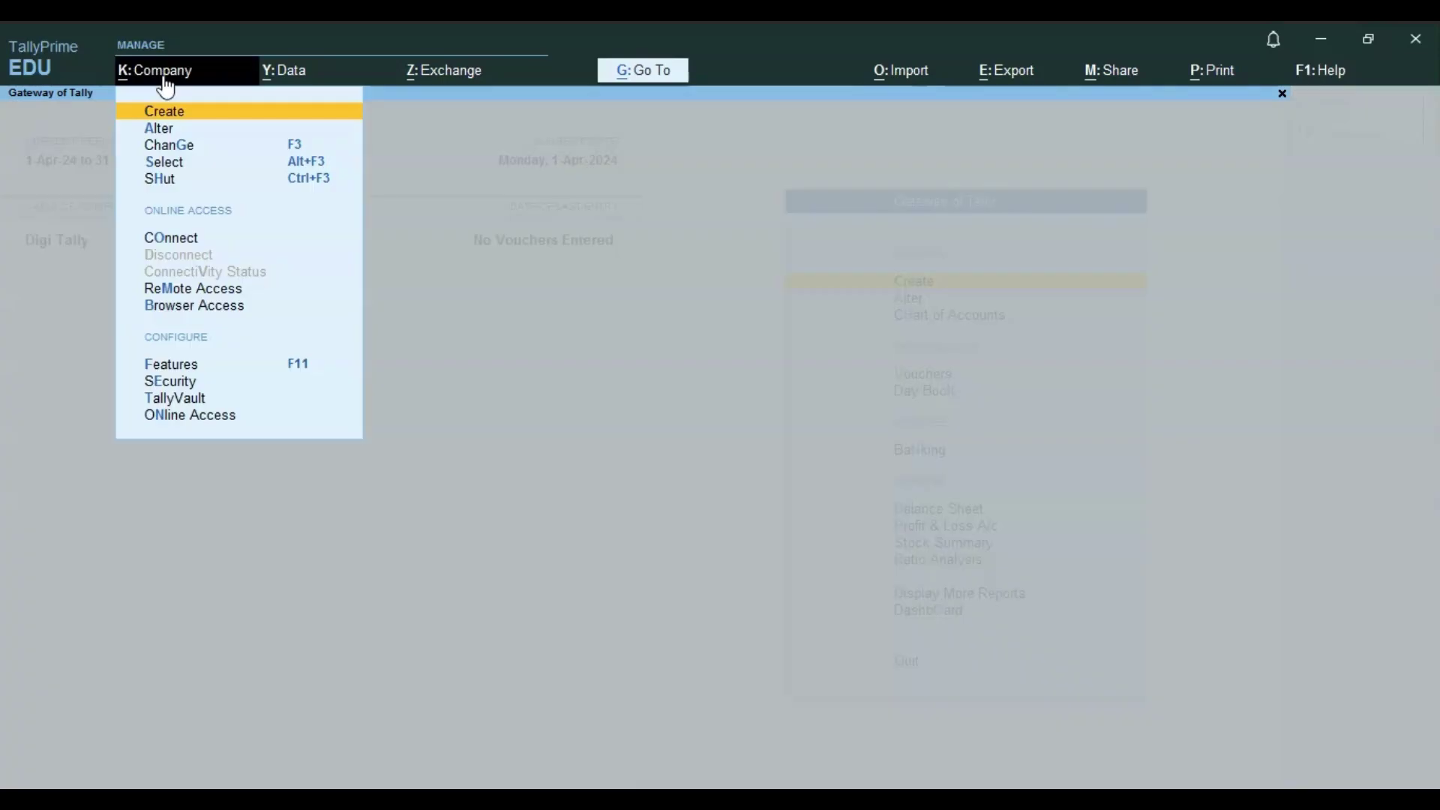
{"action": "left_click", "coordinate": [482, 341]}
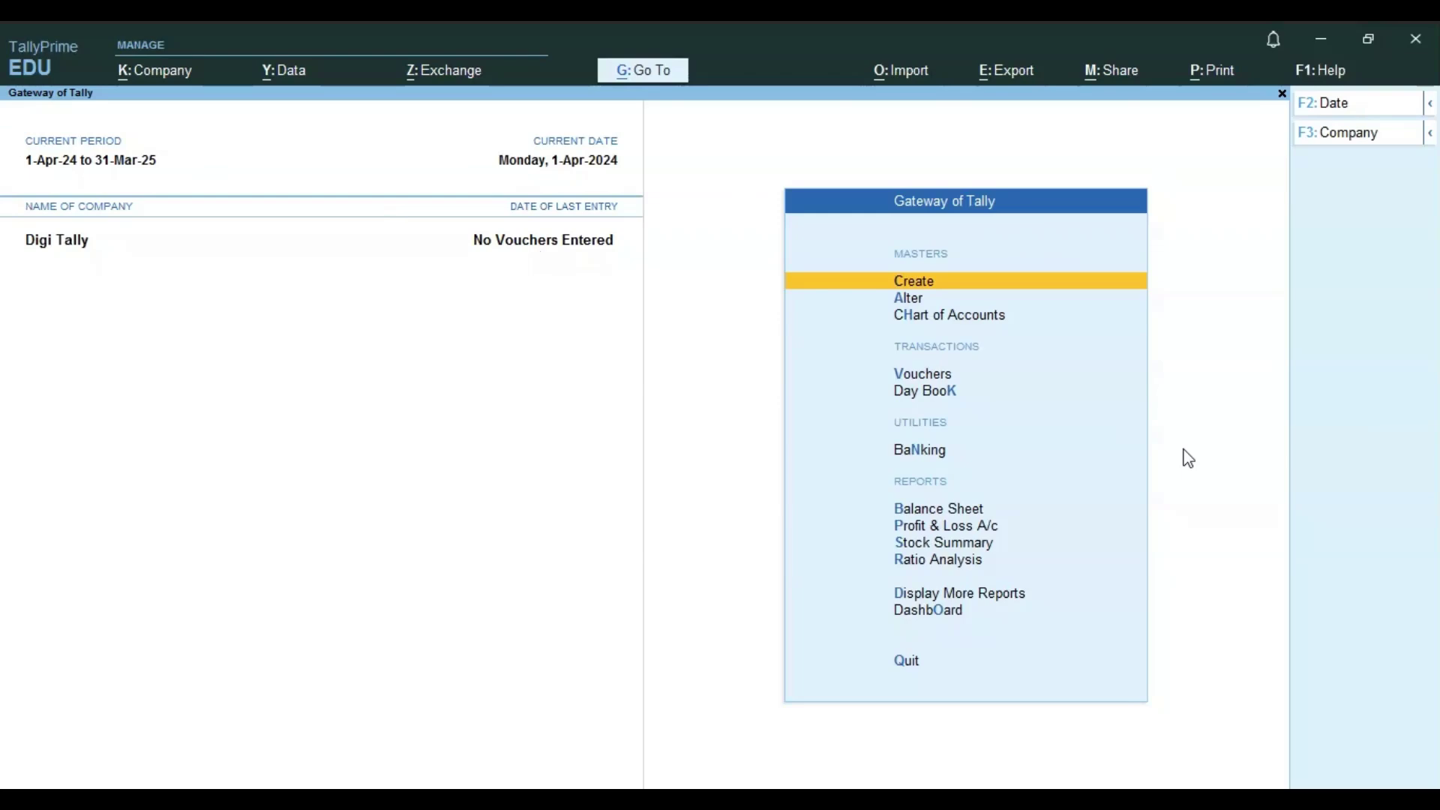
{"action": "key", "text": "F11"}
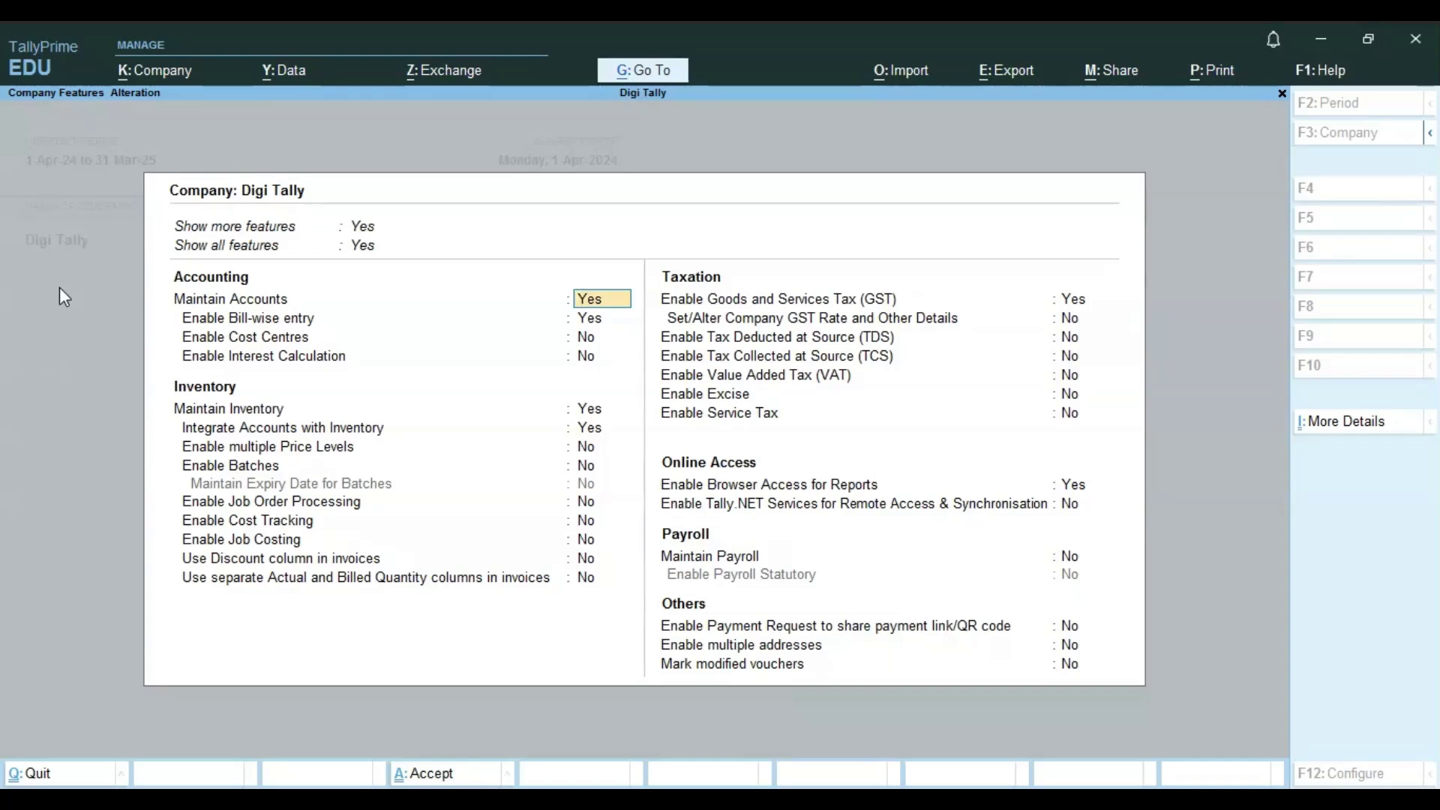
{"action": "key", "text": "BackSpace"}
{"action": "key", "text": "Escape"}
{"action": "key", "text": "y"}
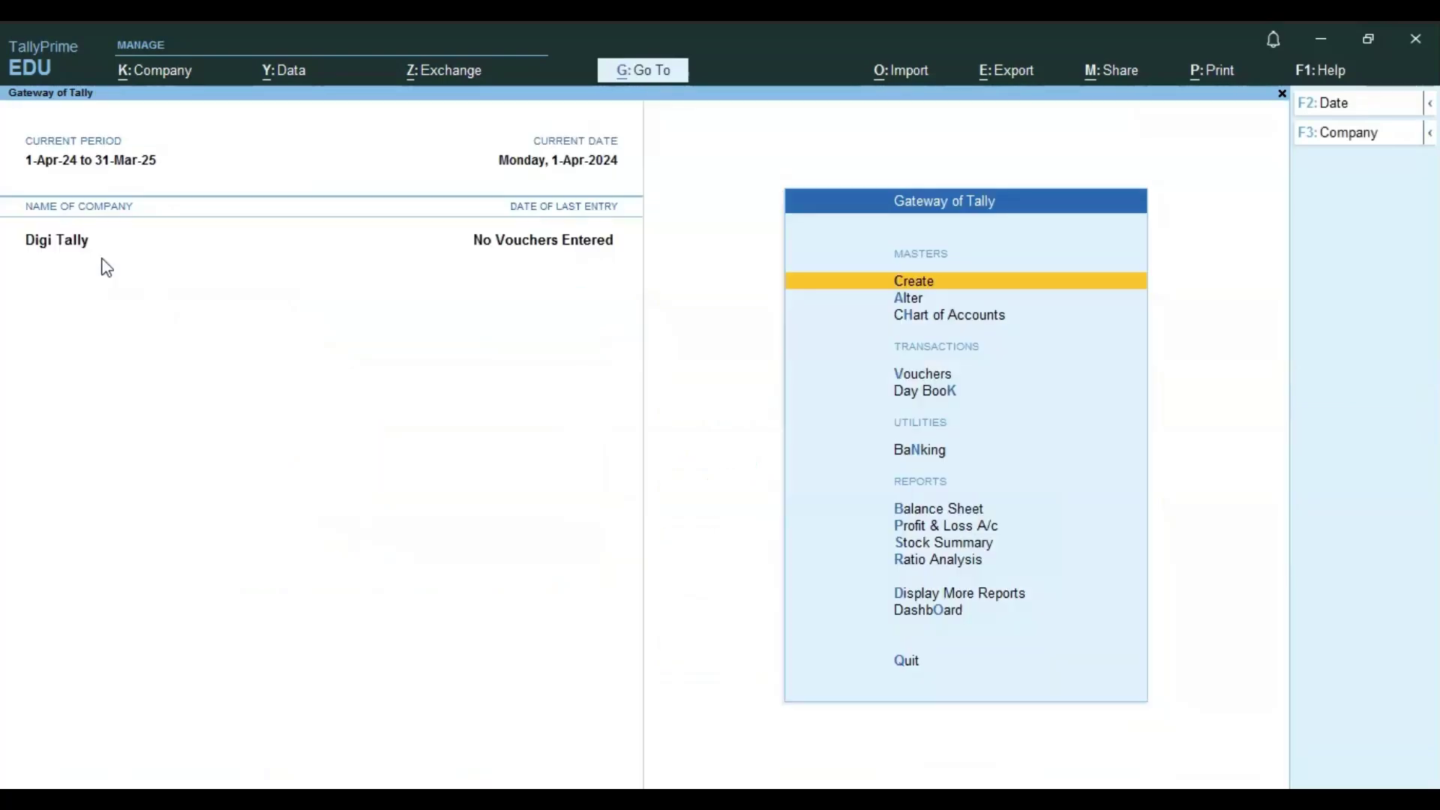